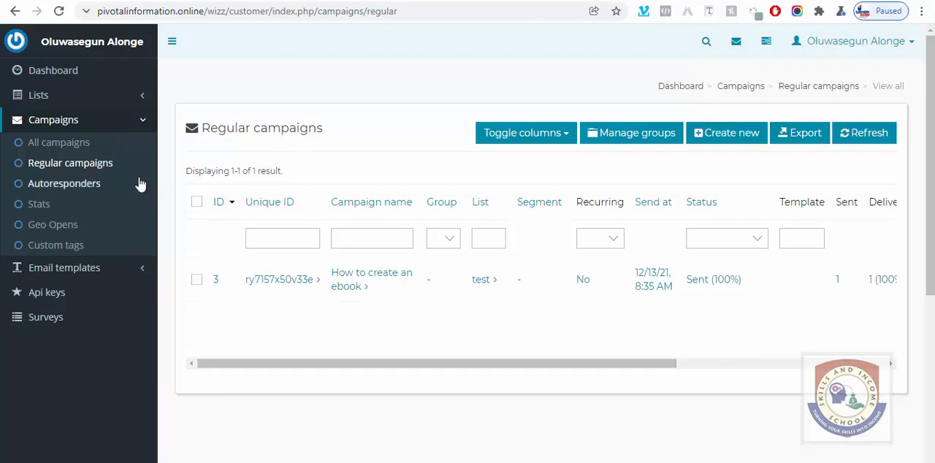
Step: Start creating a new mailing list from the lists page
click(44, 98)
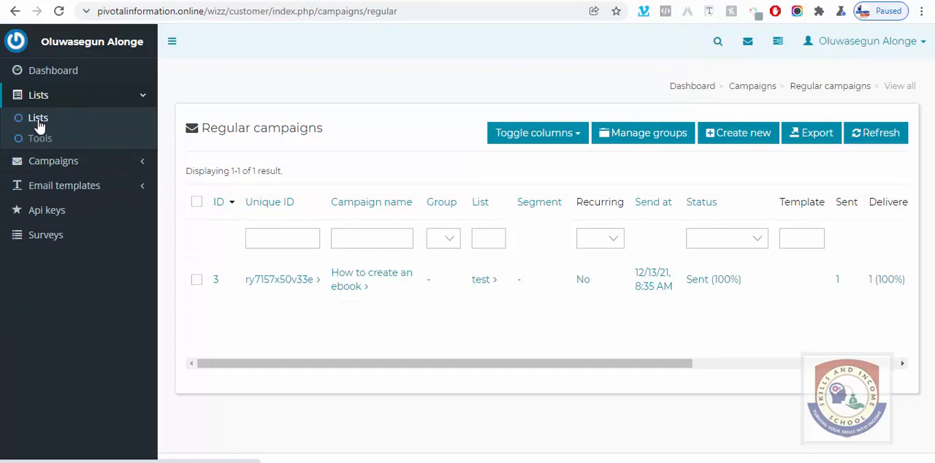
click(40, 121)
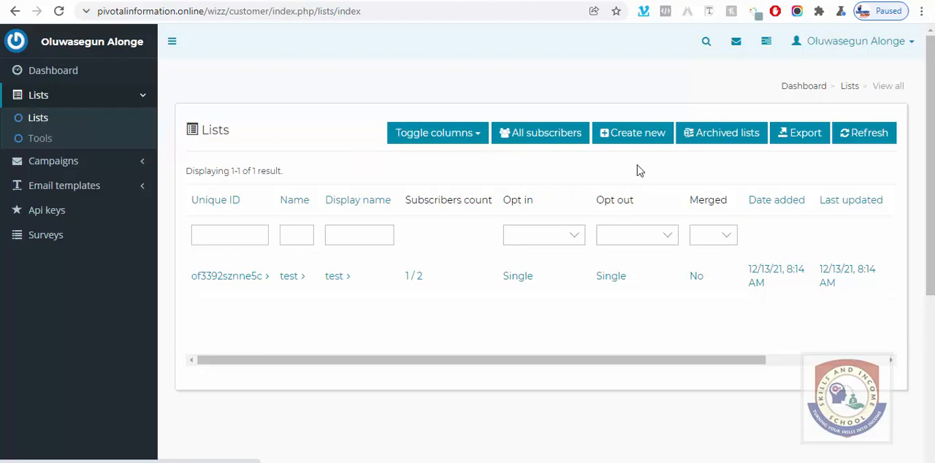
click(637, 144)
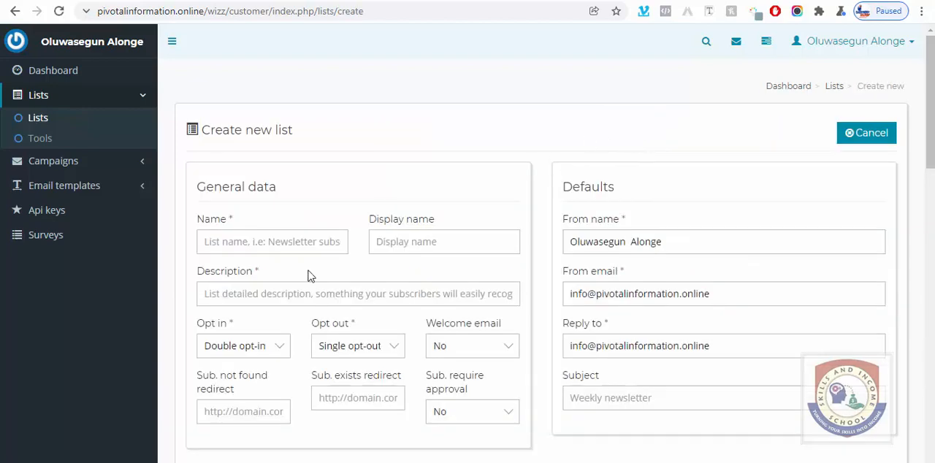
Step: Autofill the list form from the first saved address profile, and replace the autofilled list name with John
scroll(307, 276, down, 1)
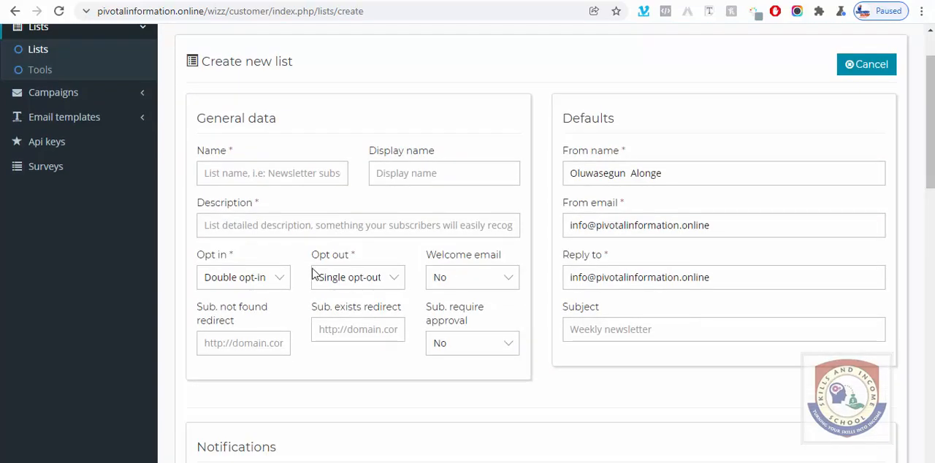
click(272, 175)
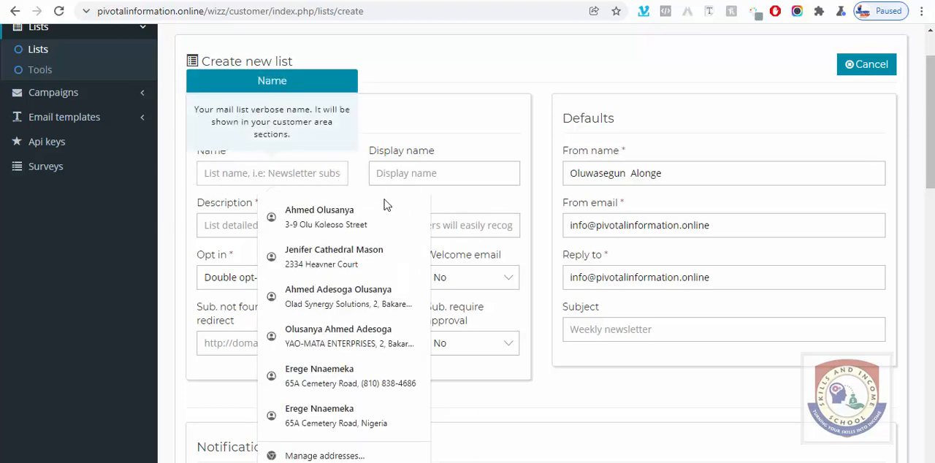
click(306, 218)
drag(293, 173, 204, 175)
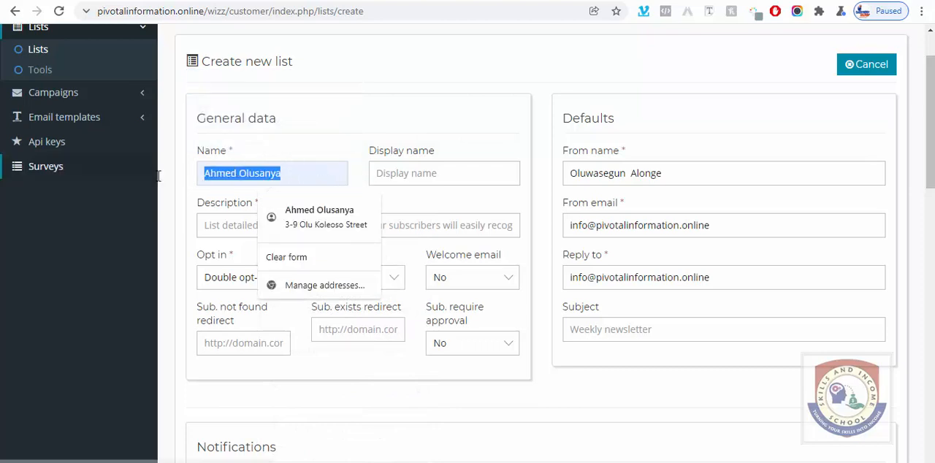
text(John)
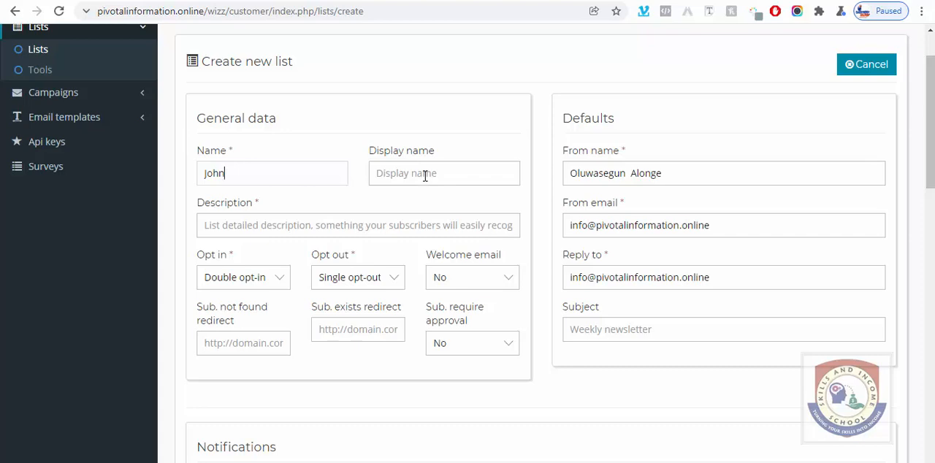
Step: Copy the list name into the display name and extend it to "John and company"
drag(235, 174, 198, 178)
key(ctrl+c)
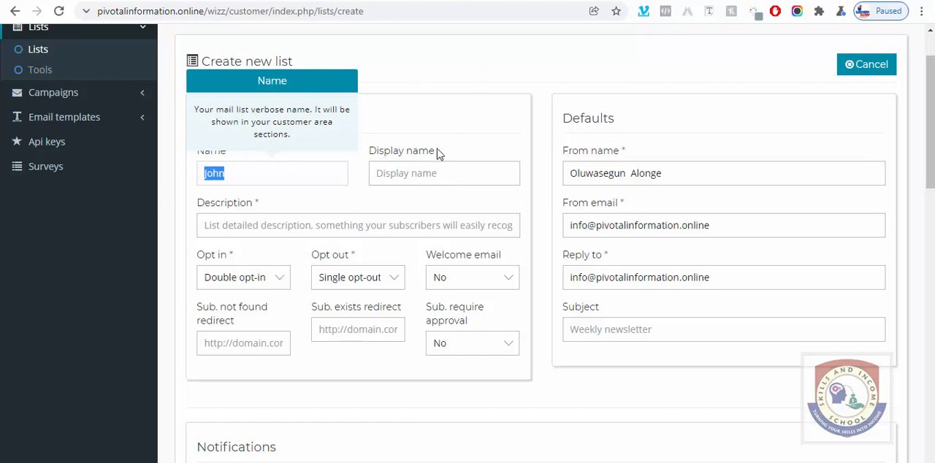
click(461, 173)
right_click(428, 172)
click(467, 275)
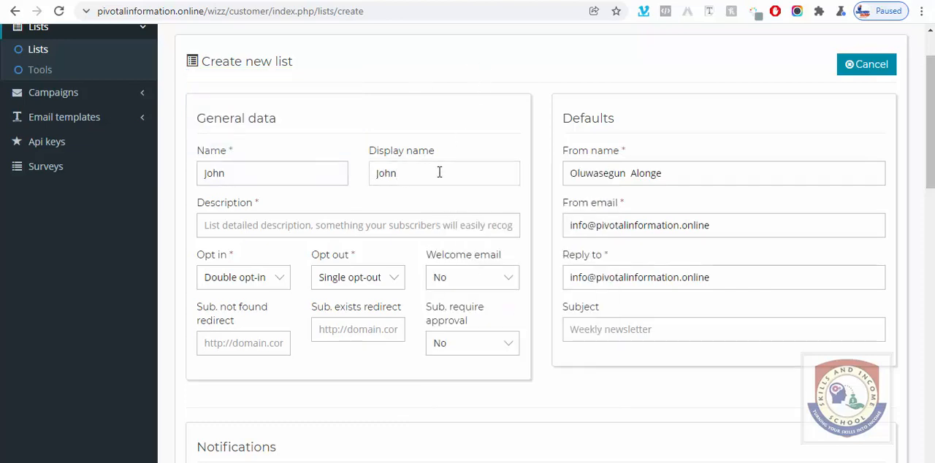
text(and company)
triple_click(446, 173)
Step: Set the list description to "Business Tips" and the opt-in type to Single opt-in
click(359, 228)
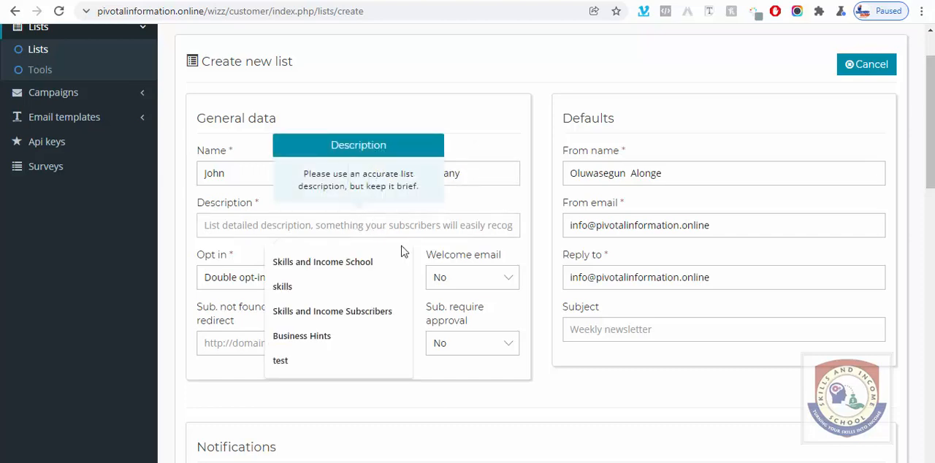
click(301, 336)
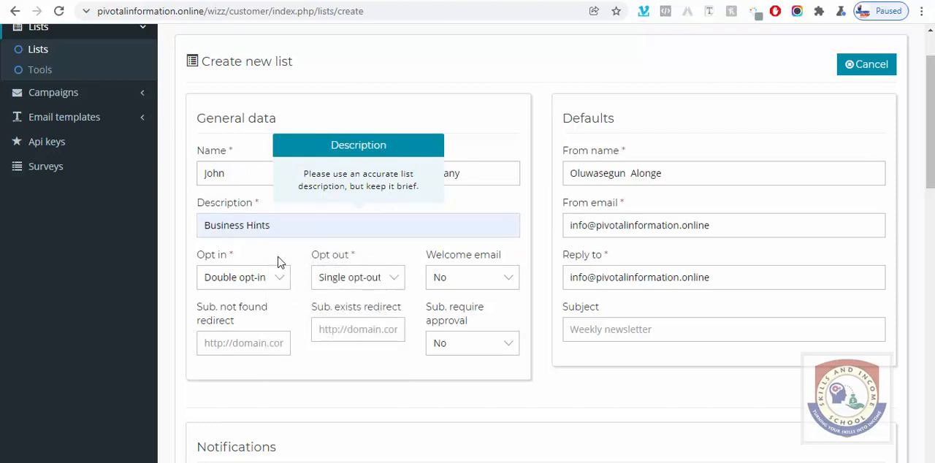
drag(245, 225, 278, 224)
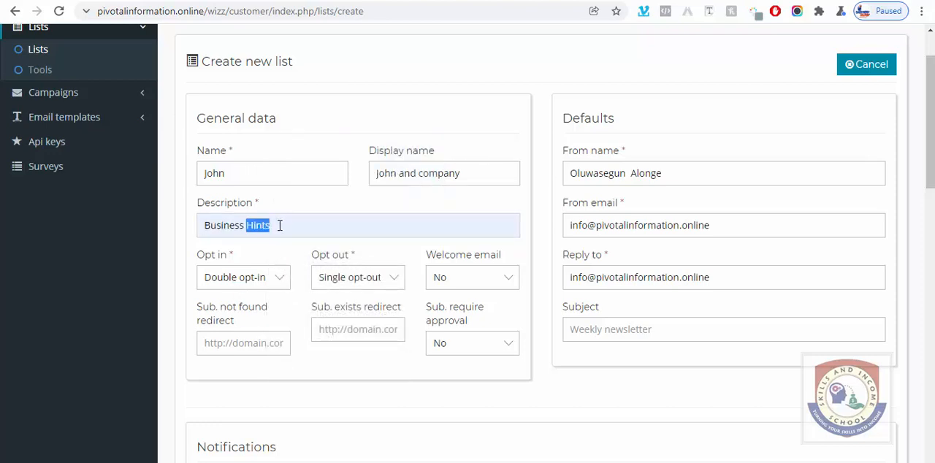
text(Tios)
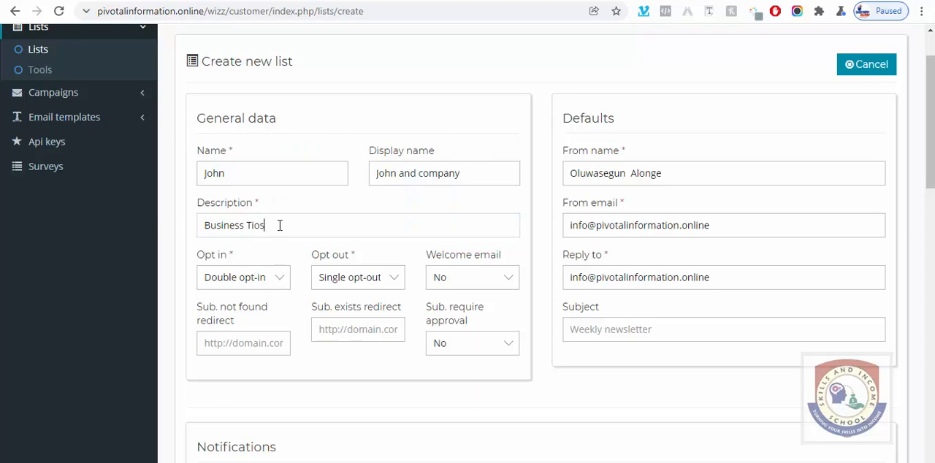
key(BackSpace)
key(BackSpace)
text(ps)
click(270, 282)
click(261, 312)
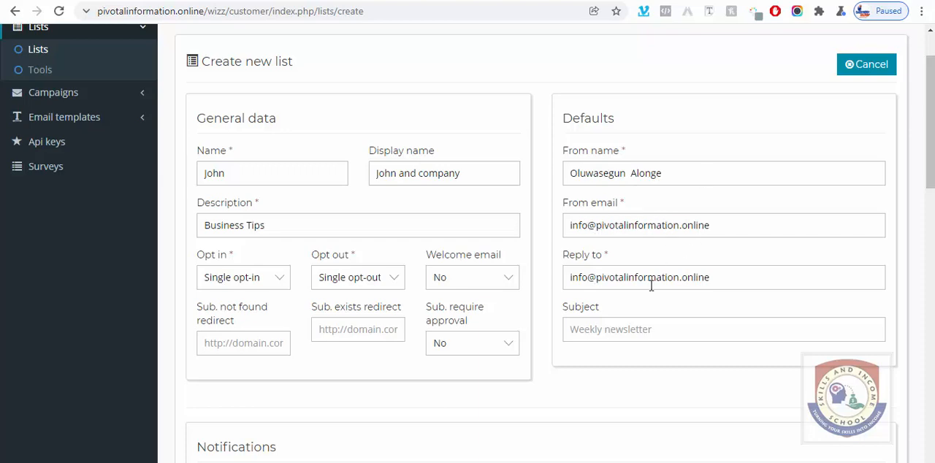
Step: Enter "John and company" as the name in the company details
scroll(651, 277, down, 1)
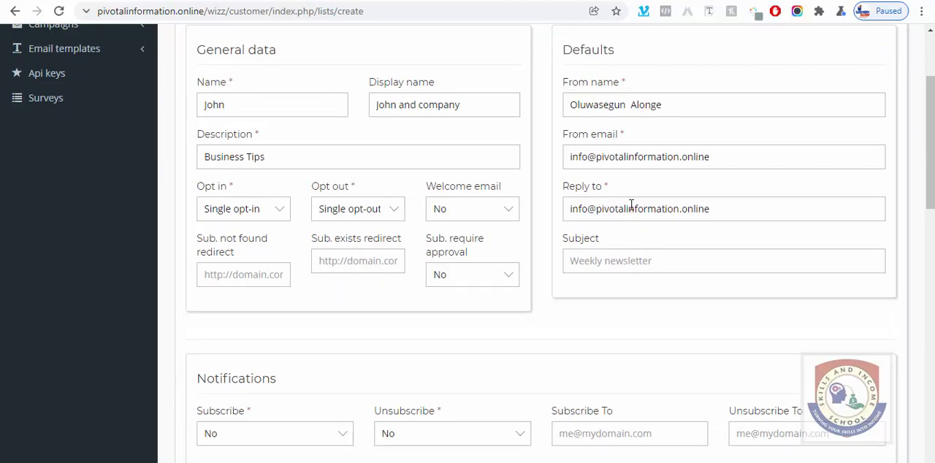
scroll(605, 216, down, 2)
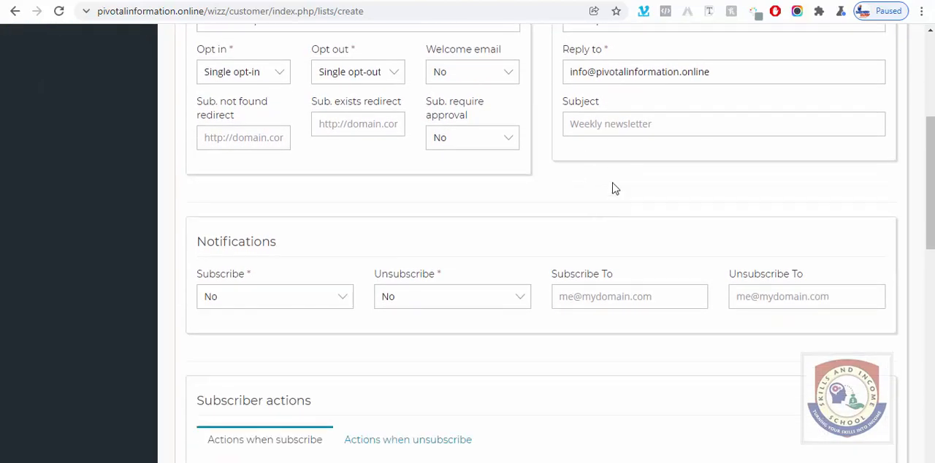
scroll(613, 175, down, 2)
scroll(571, 233, down, 2)
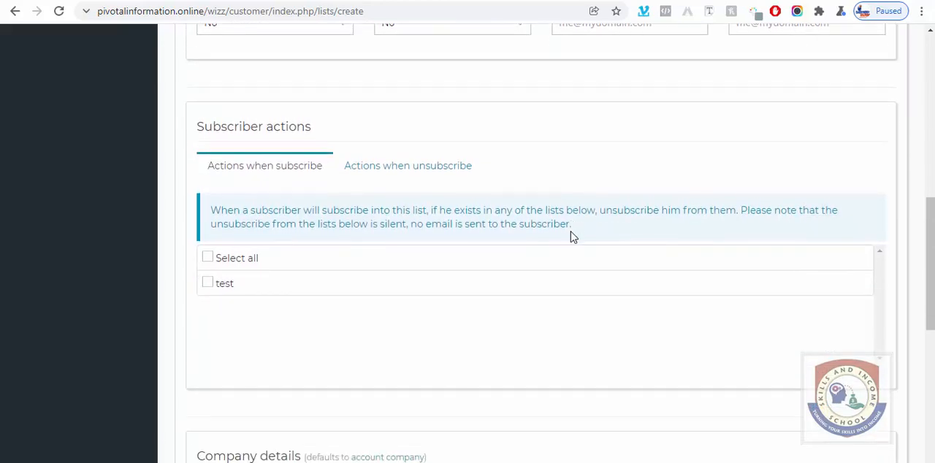
scroll(570, 232, down, 5)
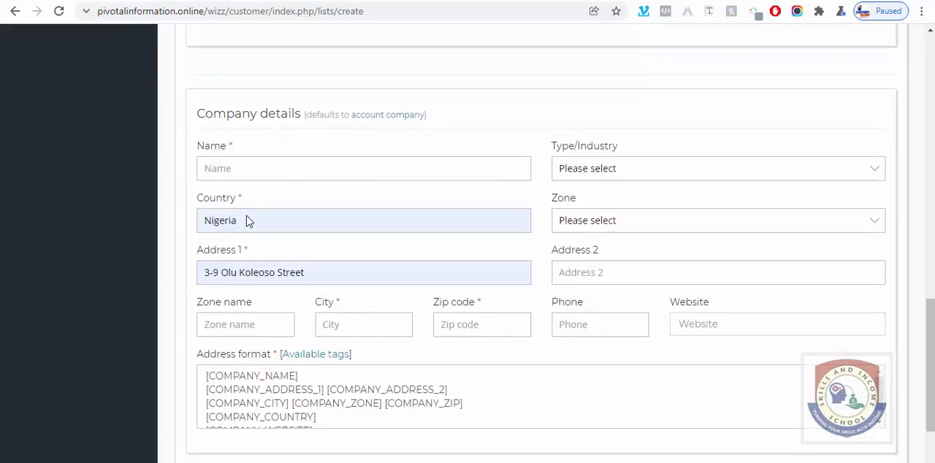
right_click(253, 170)
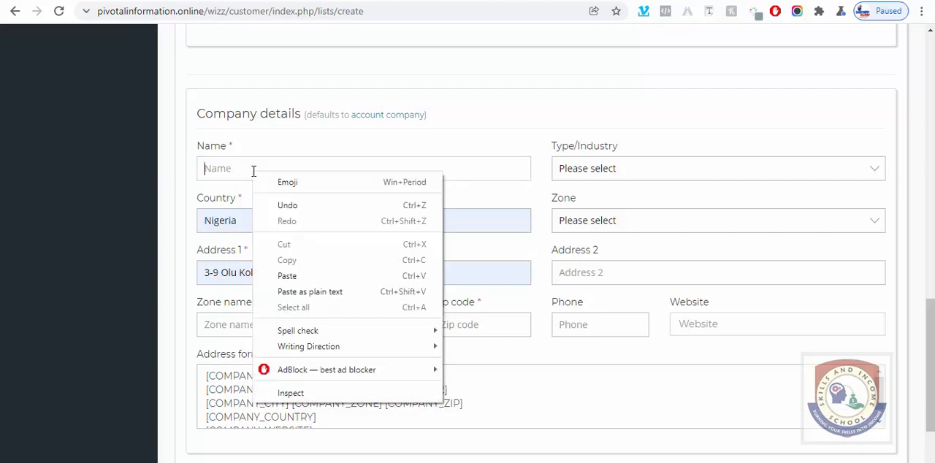
click(295, 272)
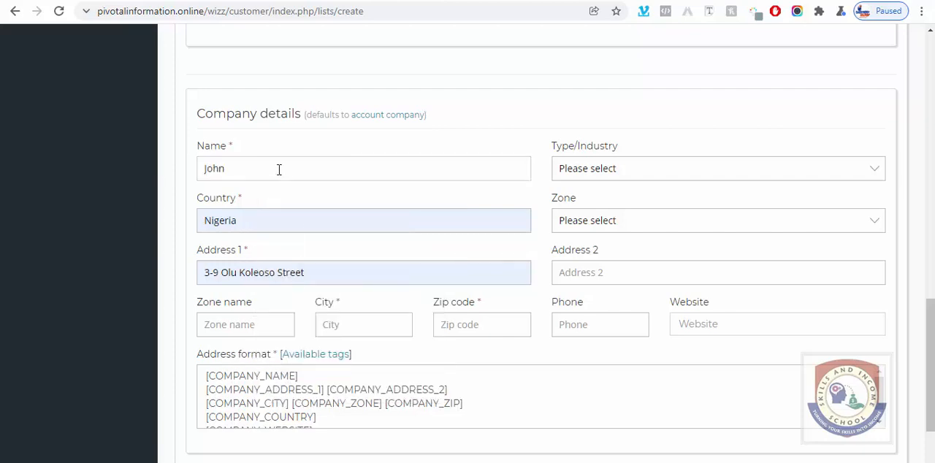
text(and com)
text(oany)
click(268, 169)
key(BackSpace)
key(BackSpace)
key(Delete)
text(pan)
Step: Set the company's type/industry to eCommerce and its zone to Lagos
click(643, 170)
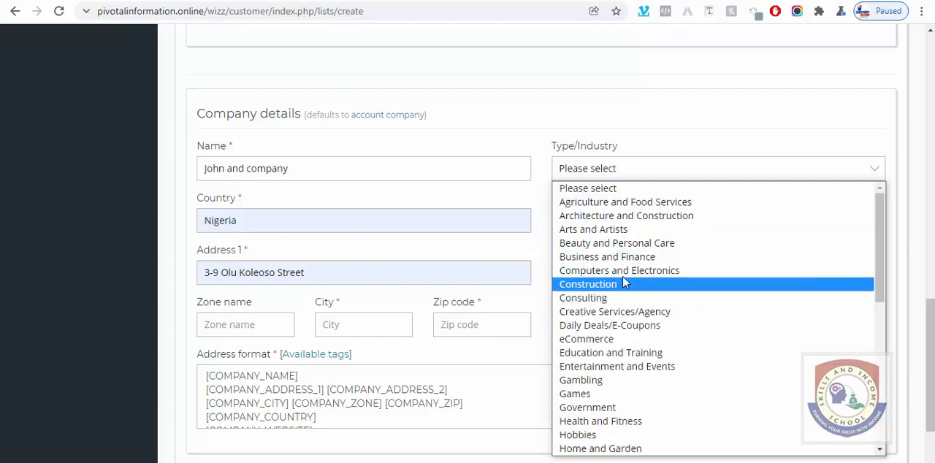
click(628, 271)
click(649, 169)
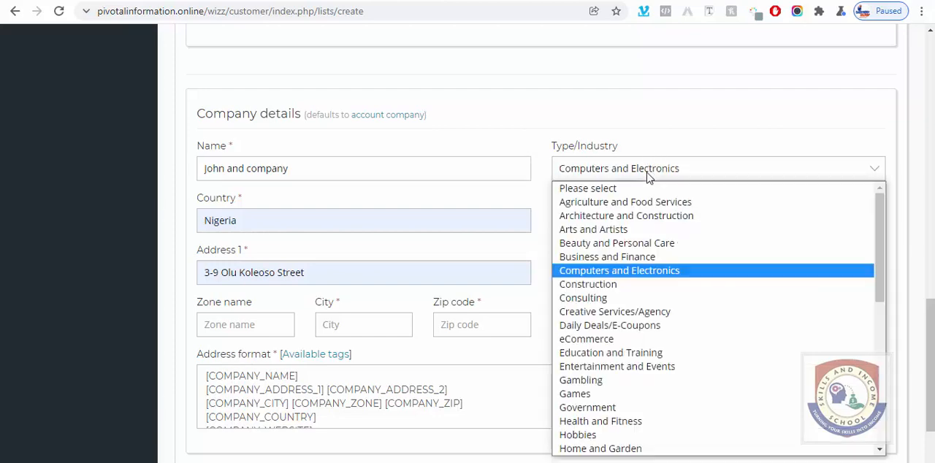
click(597, 343)
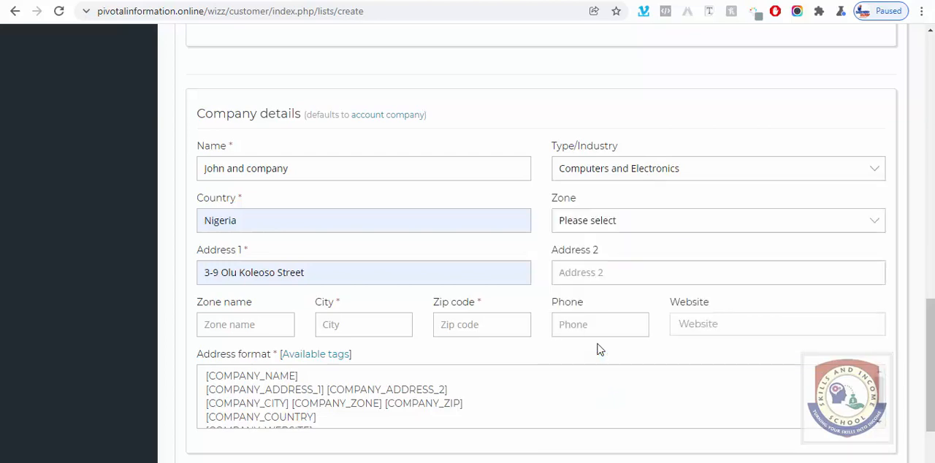
click(582, 223)
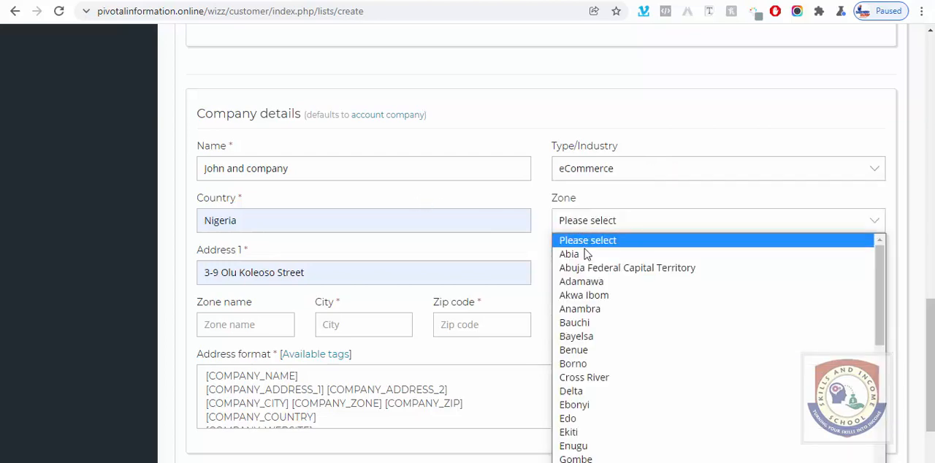
scroll(595, 350, down, 3)
scroll(596, 350, down, 4)
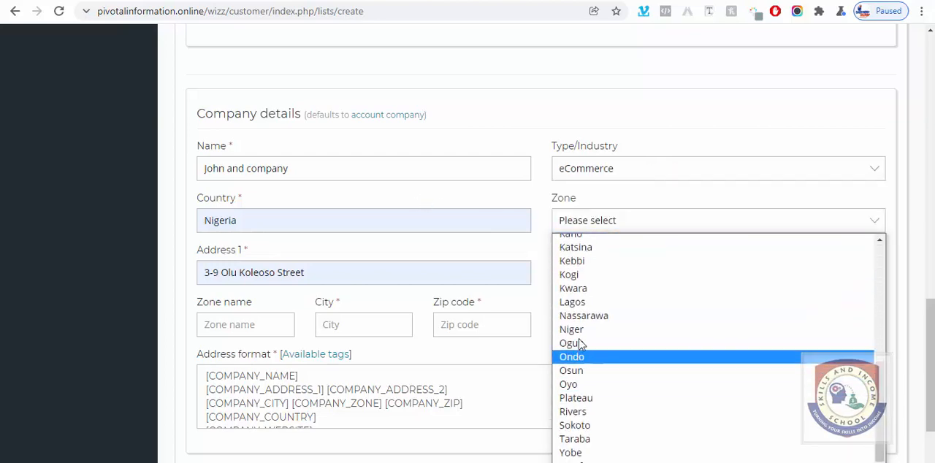
click(581, 302)
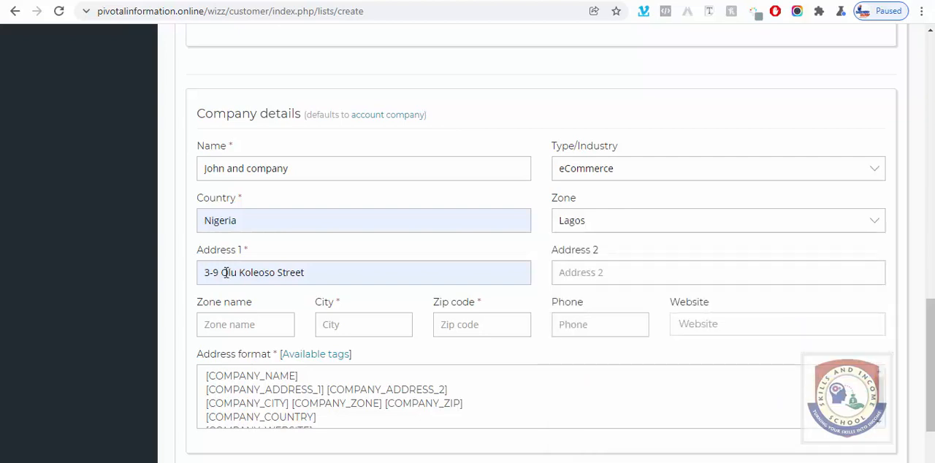
Step: Autofill the company's city and zip code from the saved Lagos address, and replace the autofilled phone with the company's phone number
scroll(531, 264, down, 3)
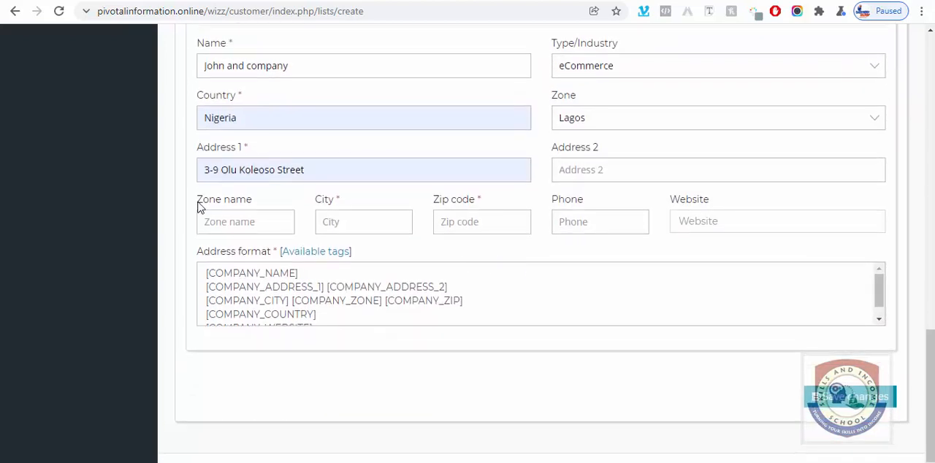
right_click(352, 223)
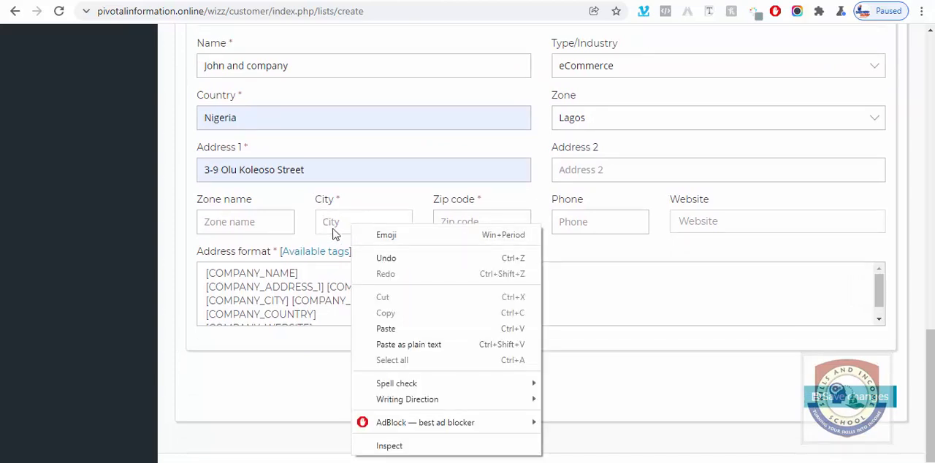
click(332, 226)
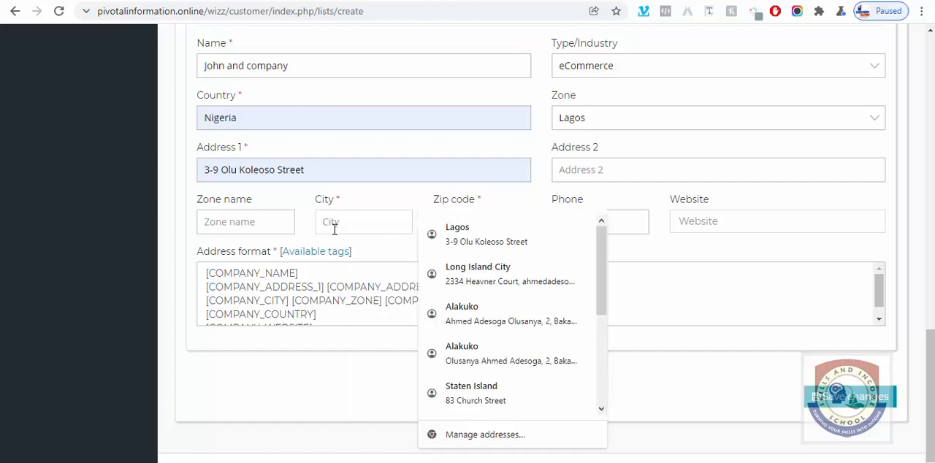
click(471, 232)
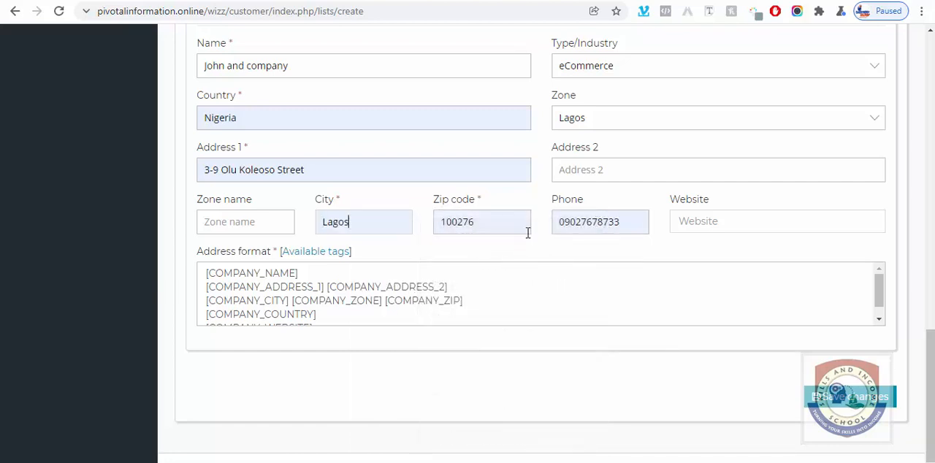
drag(621, 221, 542, 219)
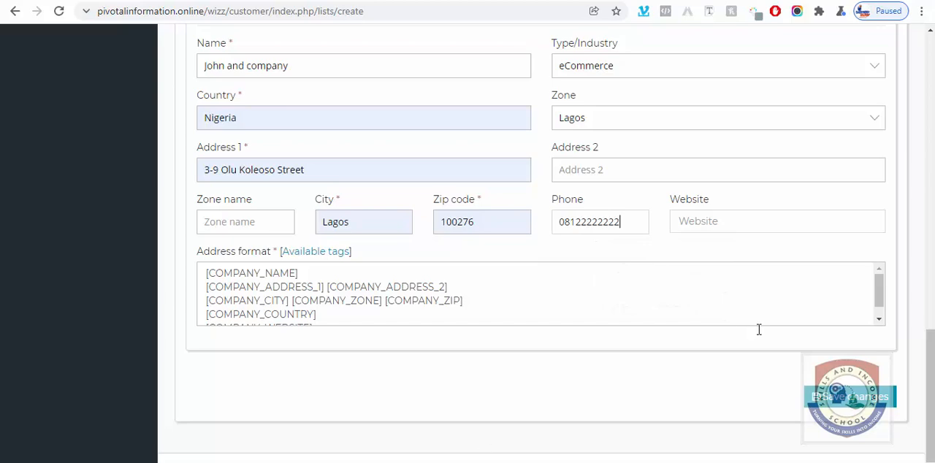
Step: Save the new mailing list and return to the beginning of its form
click(822, 395)
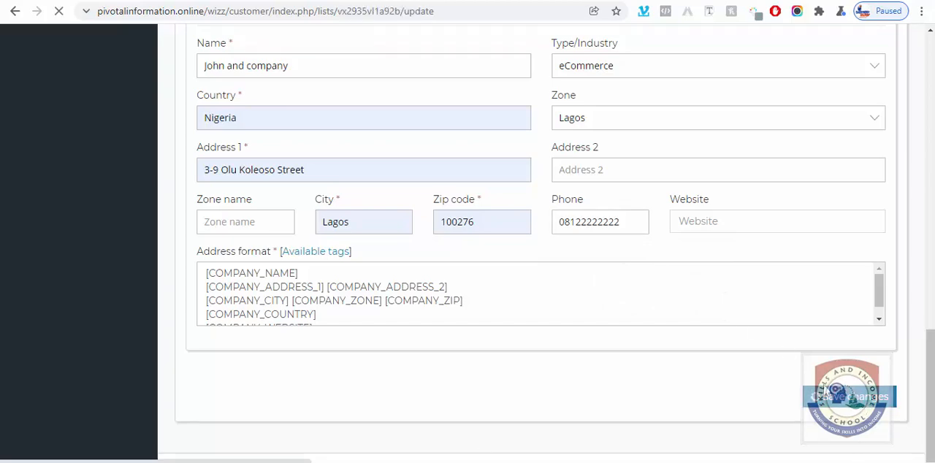
scroll(546, 210, down, 1)
scroll(541, 211, up, 1)
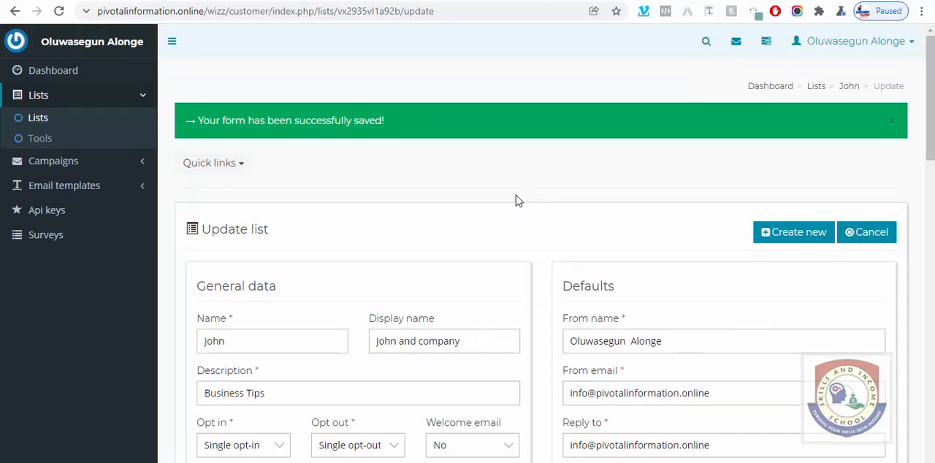
Step: Open the overview of regular campaigns
click(66, 164)
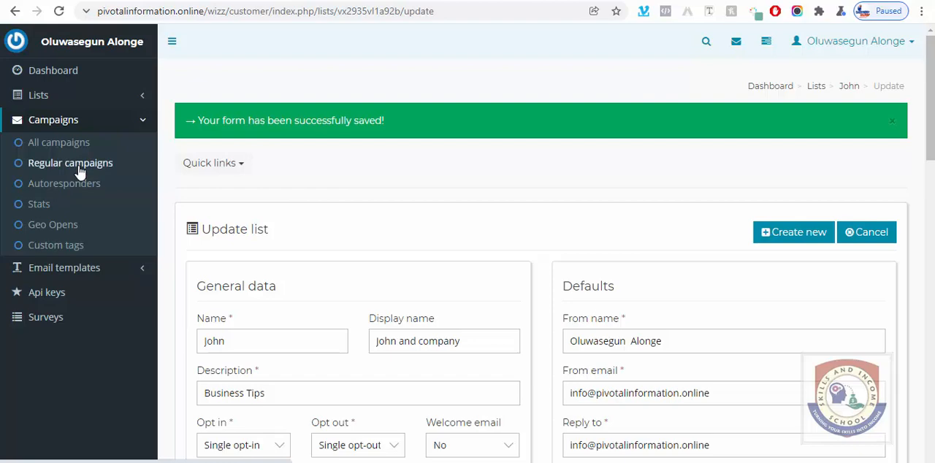
click(81, 171)
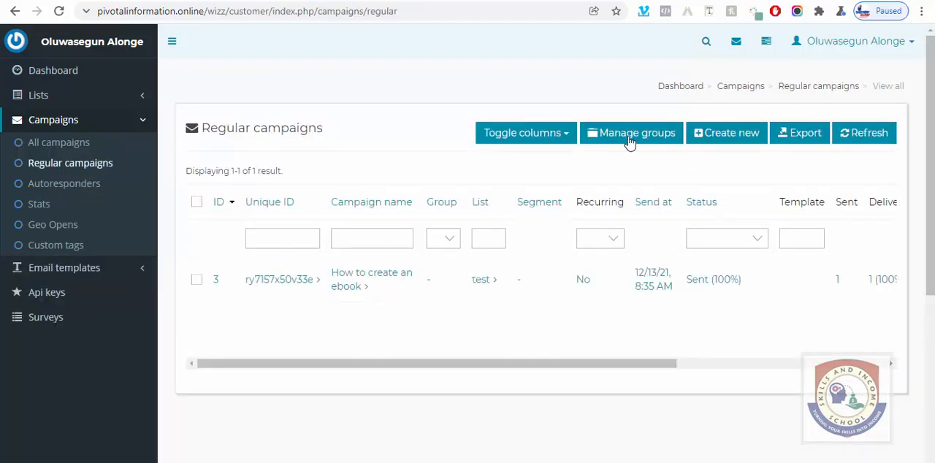
click(734, 140)
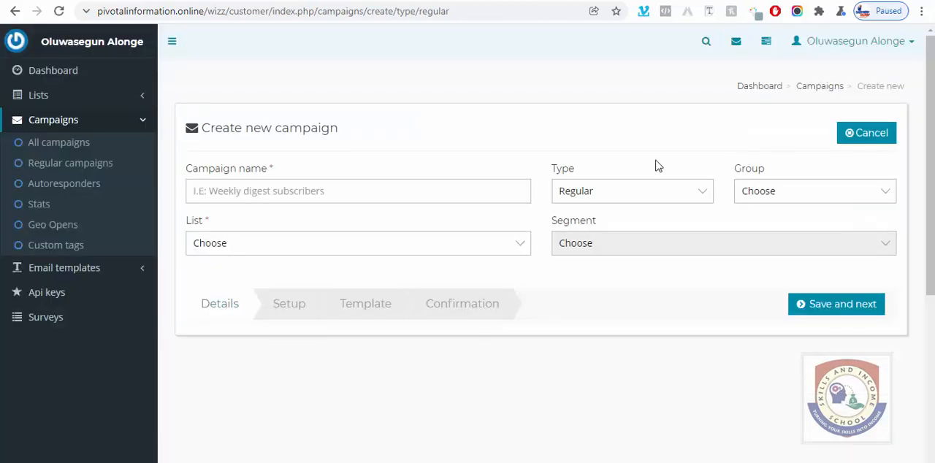
click(286, 191)
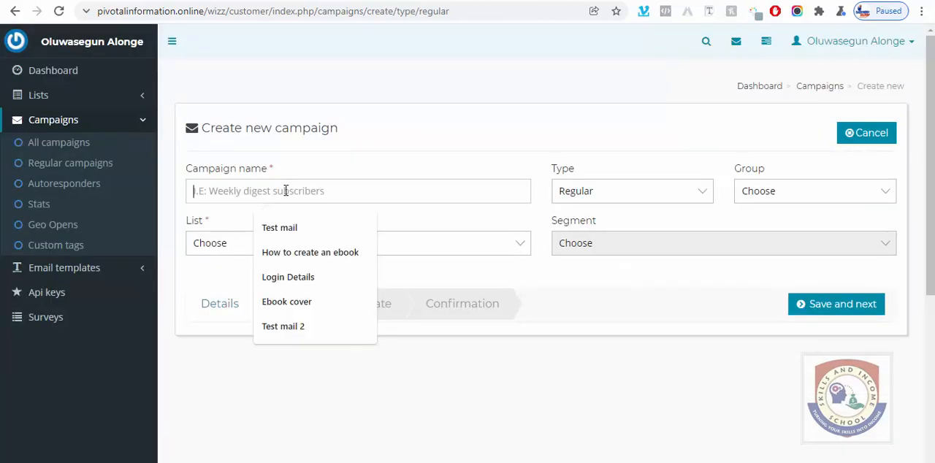
click(303, 249)
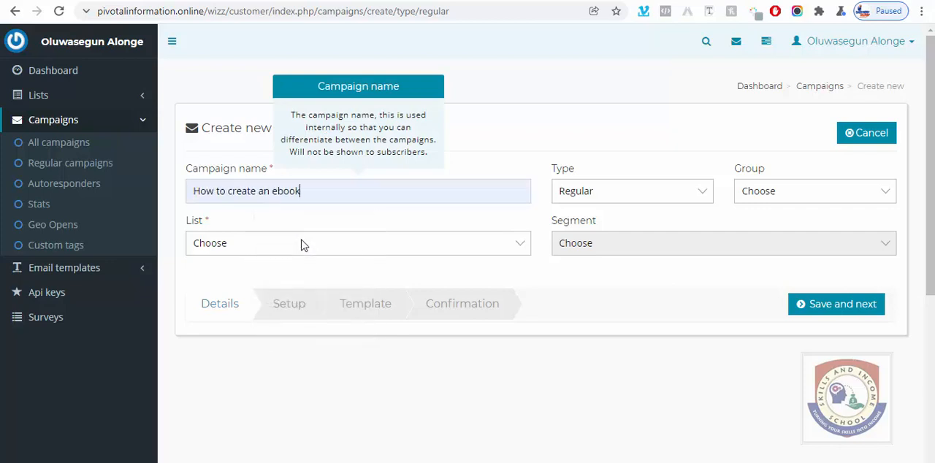
click(584, 196)
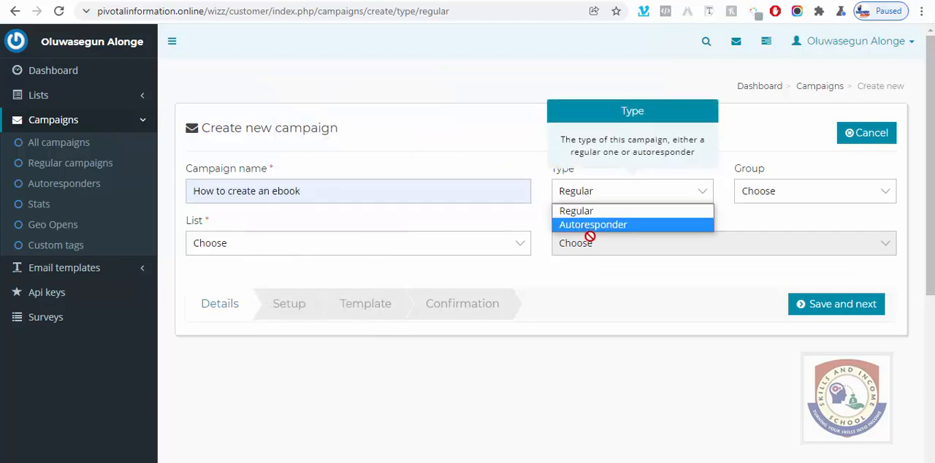
click(459, 249)
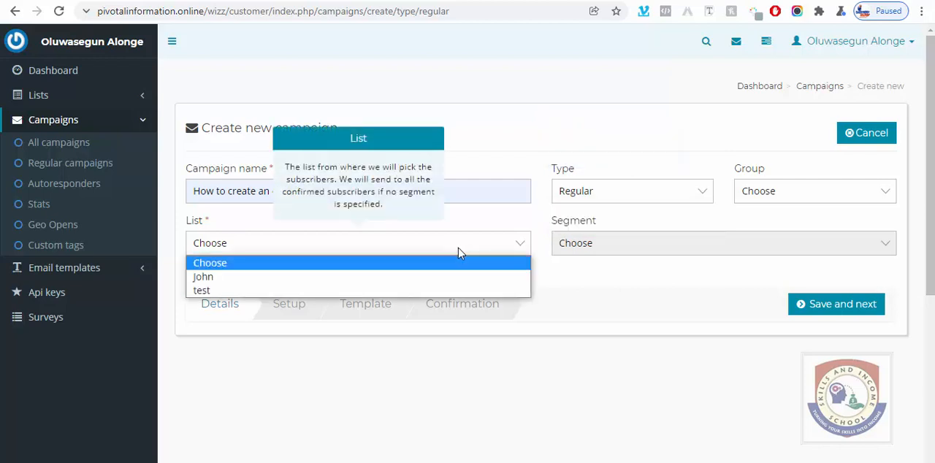
click(308, 277)
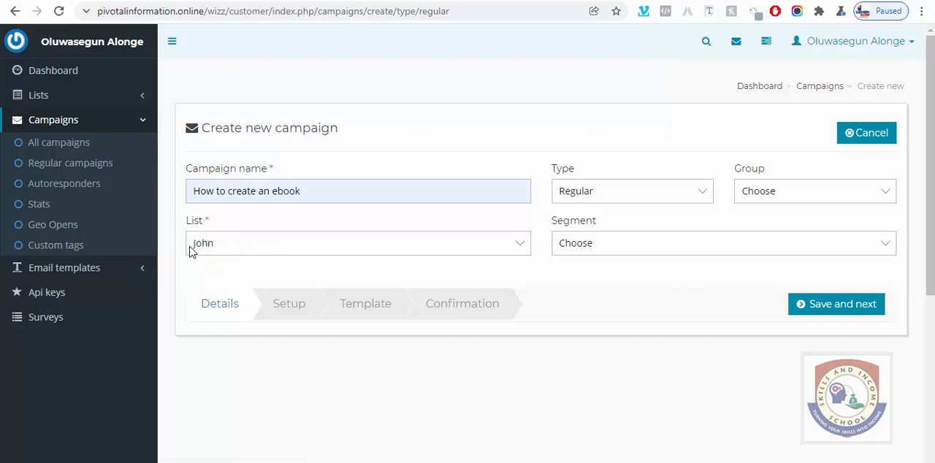
Step: Open the subscriber import options in the list tools of the newly created mailing list
click(46, 99)
click(39, 126)
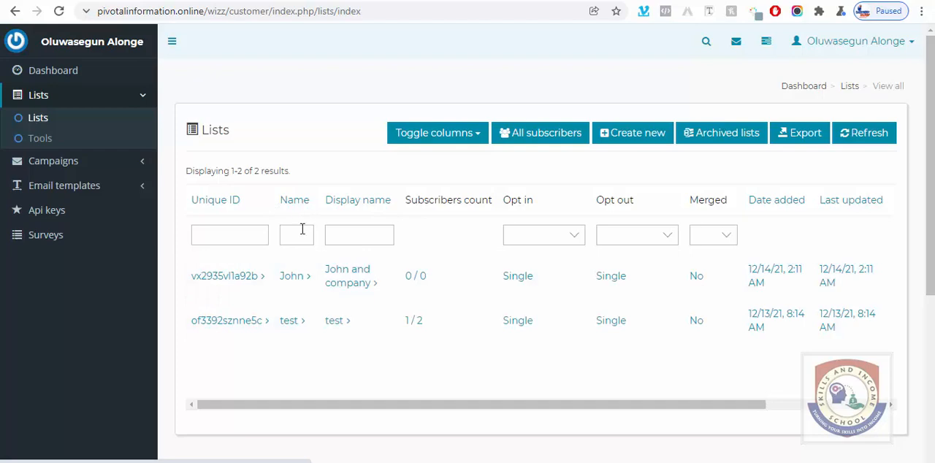
click(291, 276)
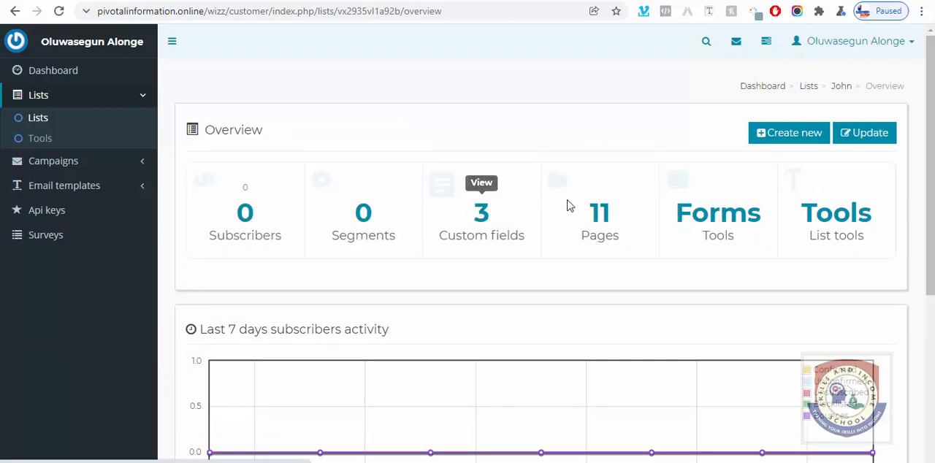
click(834, 213)
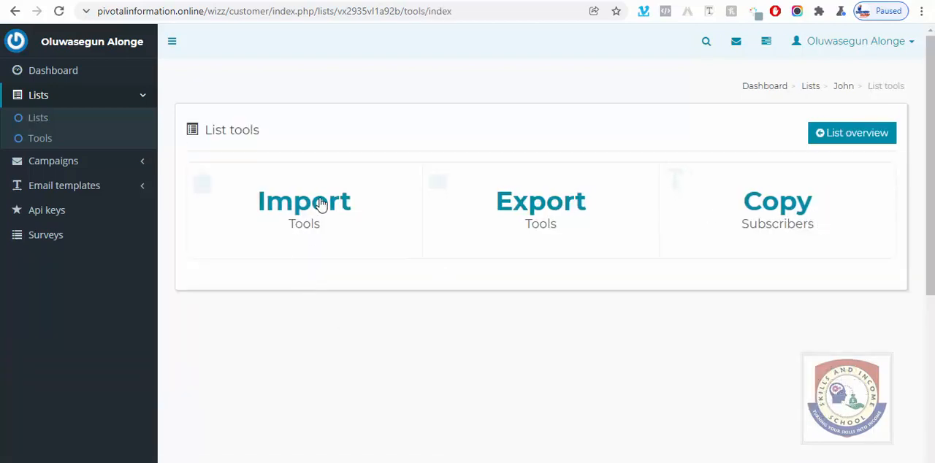
click(319, 203)
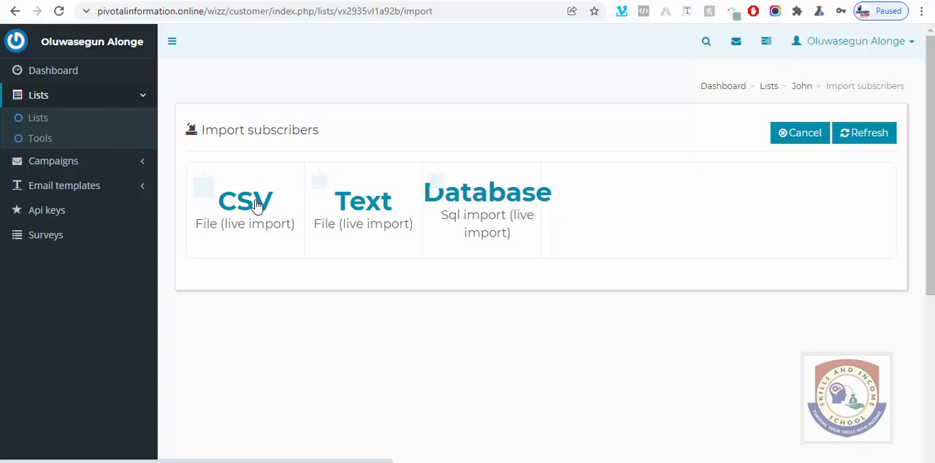
Step: Import subscribers into the list from the CSV file test company email.csv, checking the file's contents in the spreadsheet before uploading
click(256, 205)
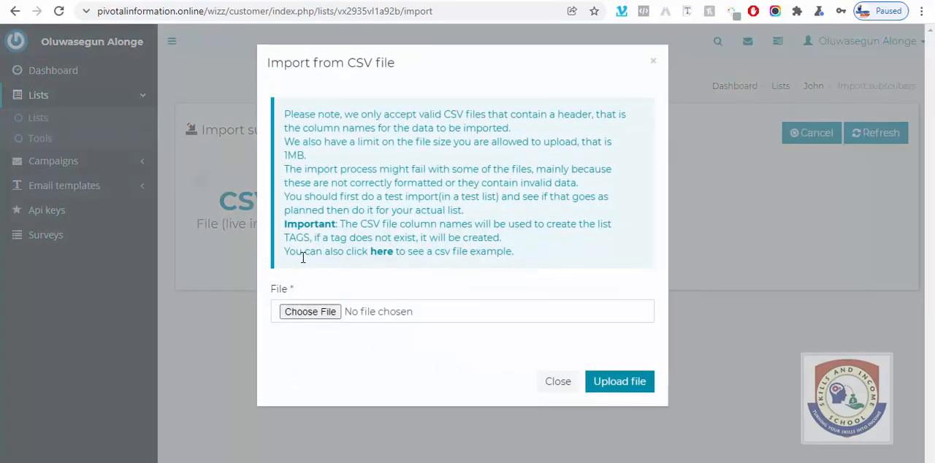
click(310, 311)
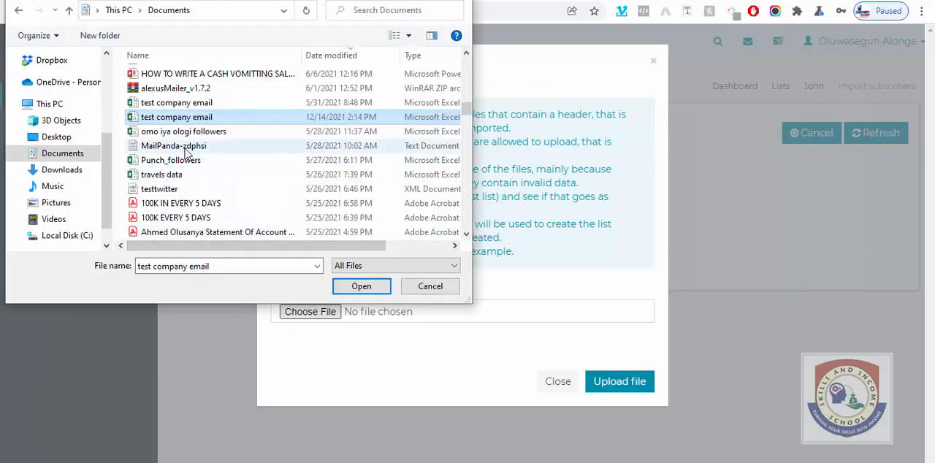
click(361, 286)
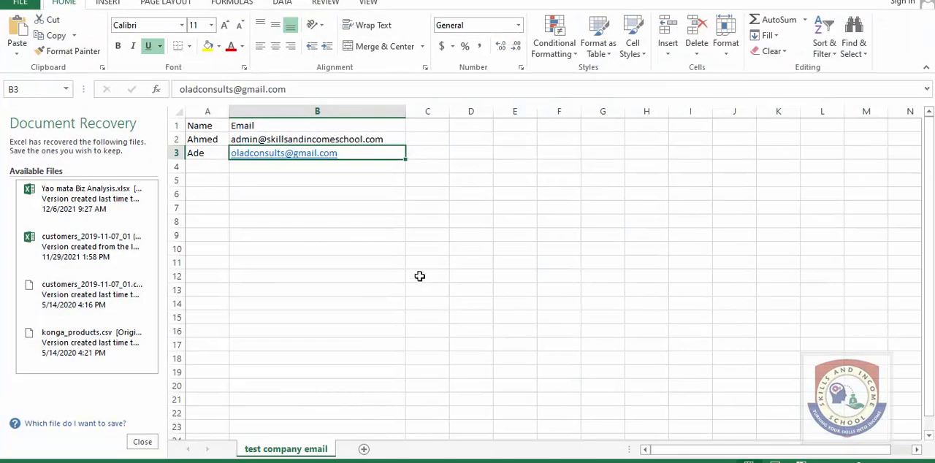
click(394, 263)
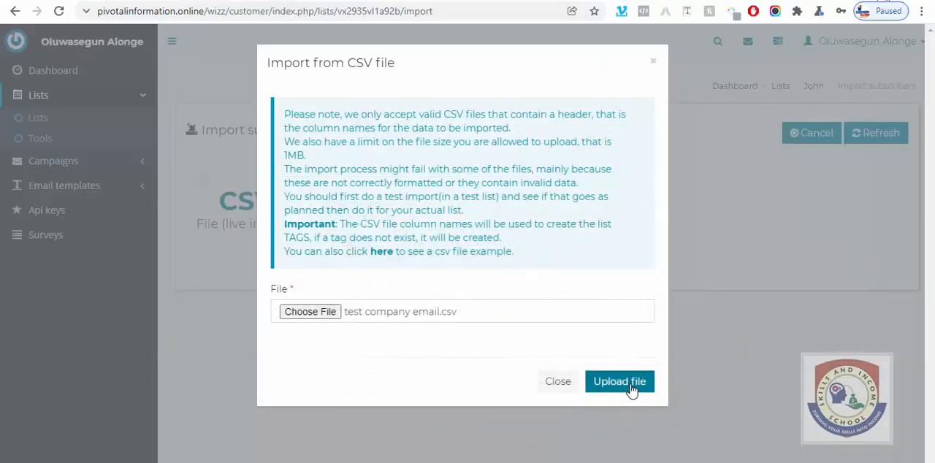
click(629, 389)
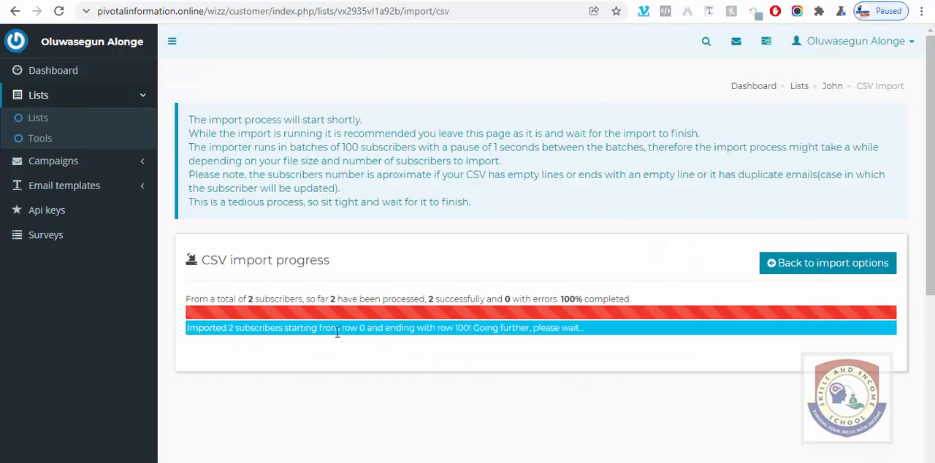
Step: Leave the finished import and check the new list's subscriber count in the overview of all lists
click(849, 267)
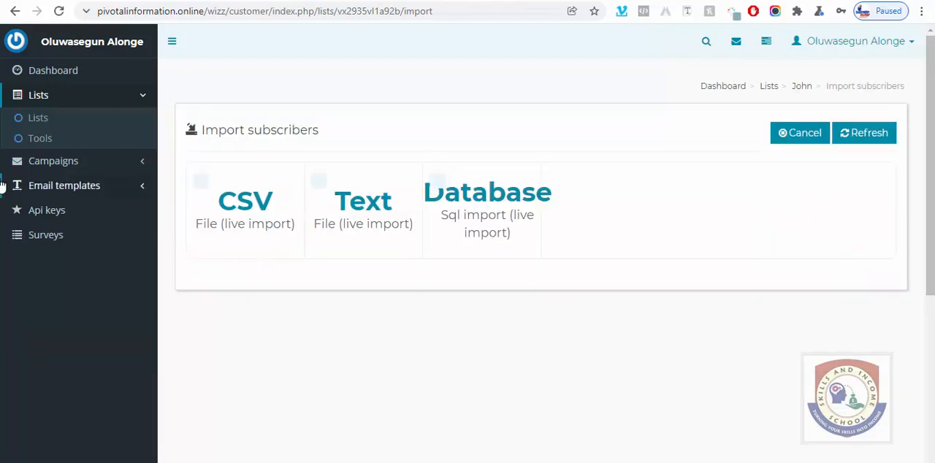
click(38, 102)
click(38, 103)
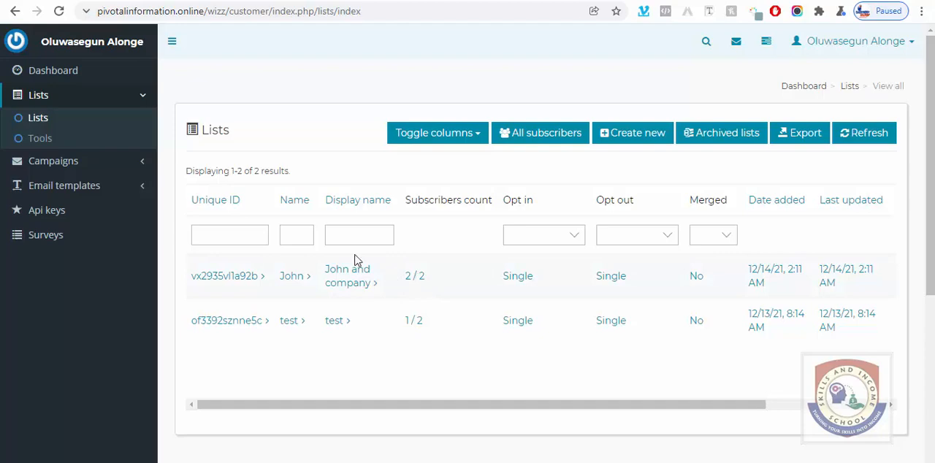
Step: Create a regular campaign named "How to create an ebook" for the newly created mailing list and save its details
click(58, 162)
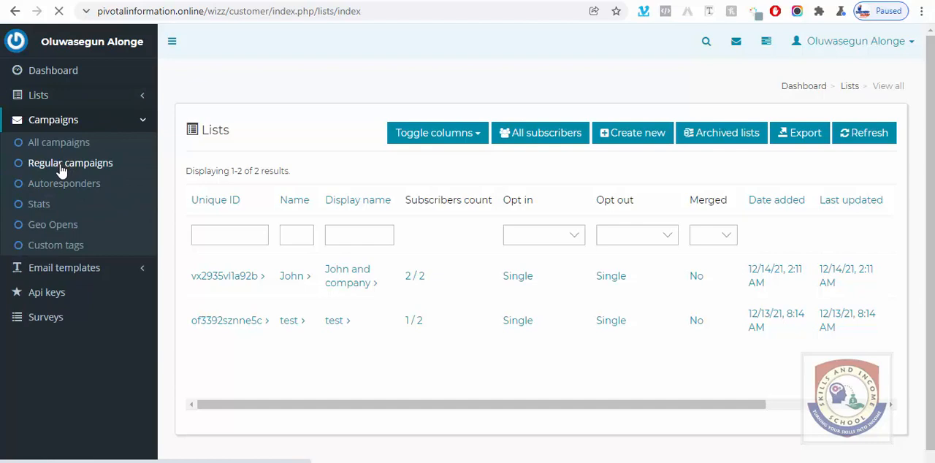
click(64, 173)
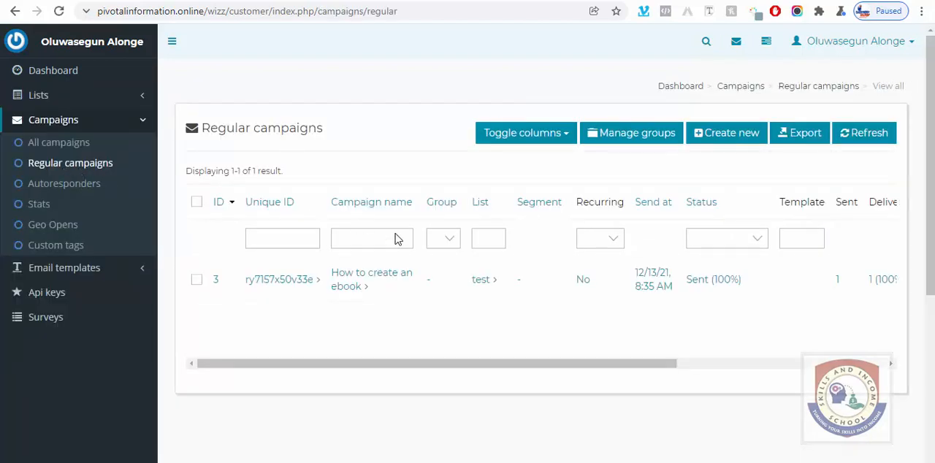
click(729, 143)
click(388, 191)
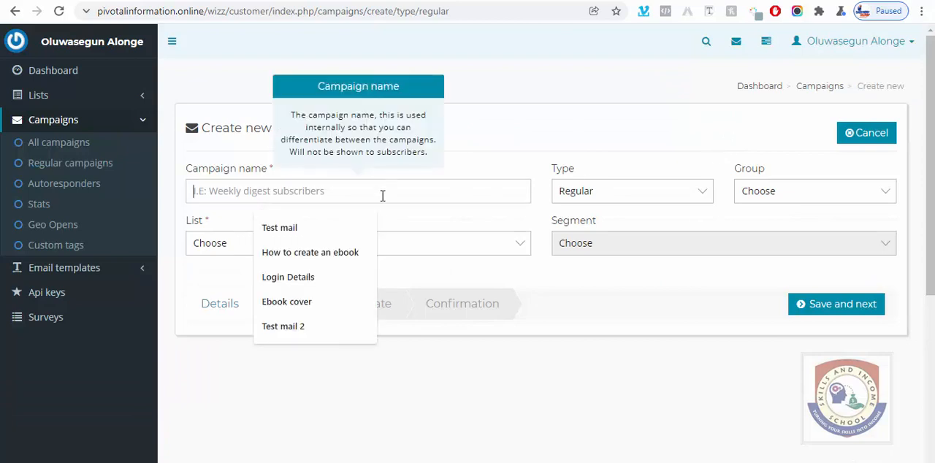
click(302, 256)
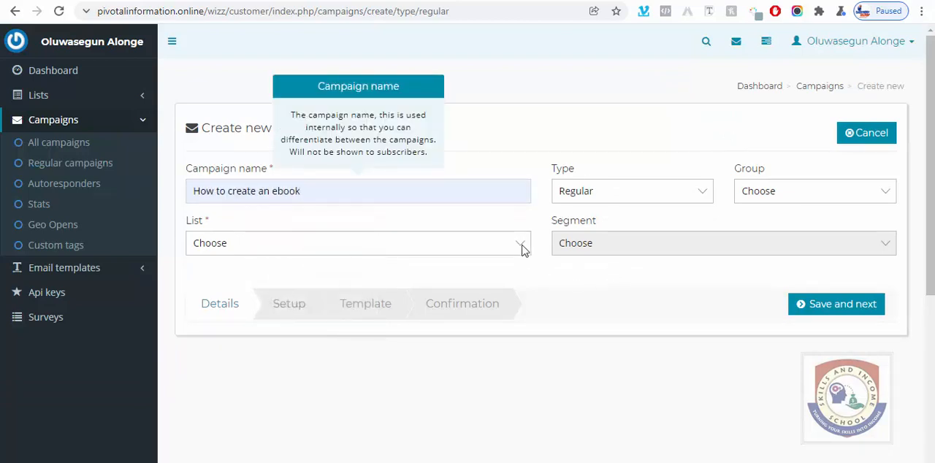
click(521, 243)
click(357, 276)
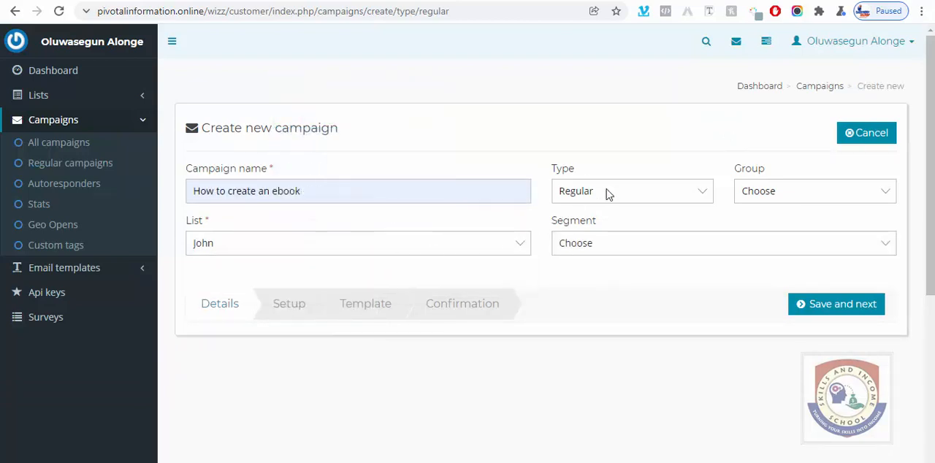
click(852, 313)
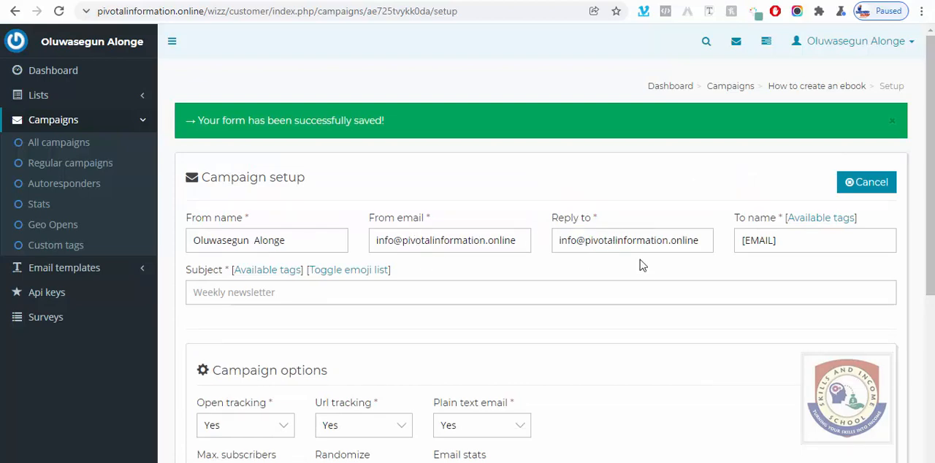
Step: Set the campaign's subject to "Create an ebook in 3 mins"
scroll(640, 260, down, 1)
click(343, 229)
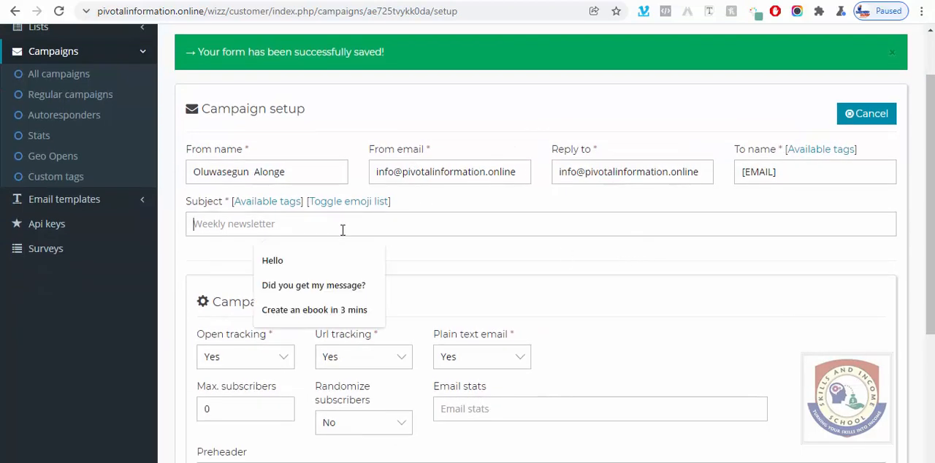
click(346, 310)
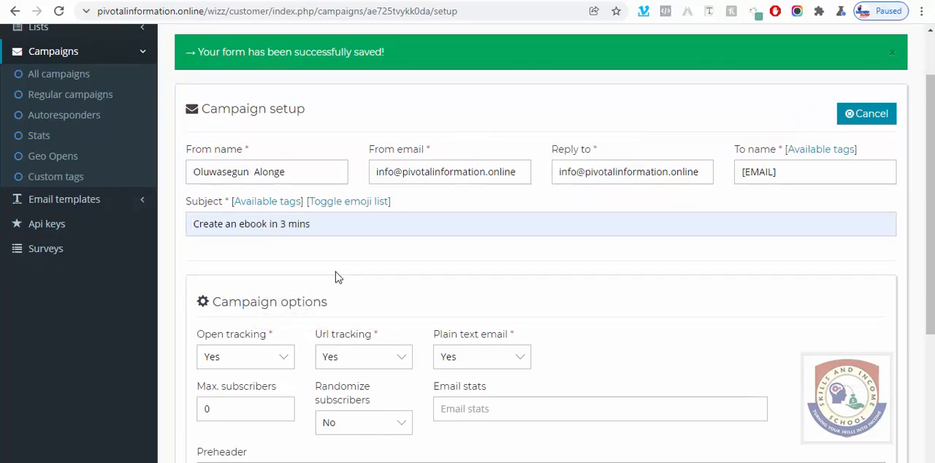
Step: Set the campaign's preheader to "Create an ebook in 3 mins" and save the setup to continue to the template
scroll(365, 252, down, 1)
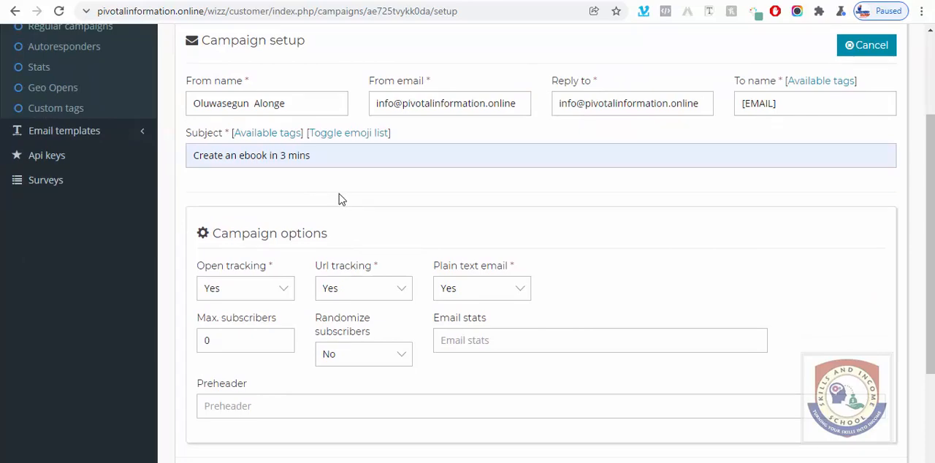
scroll(344, 194, down, 2)
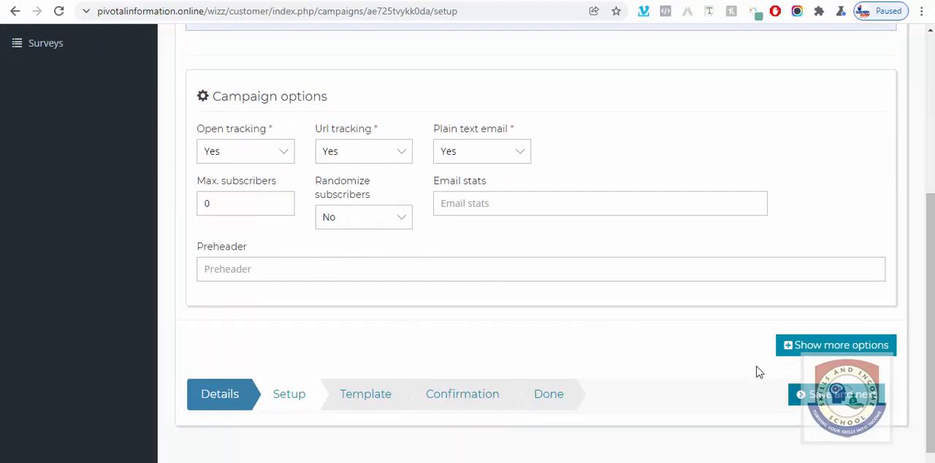
scroll(533, 297, up, 1)
drag(316, 89, 195, 109)
right_click(219, 94)
click(252, 143)
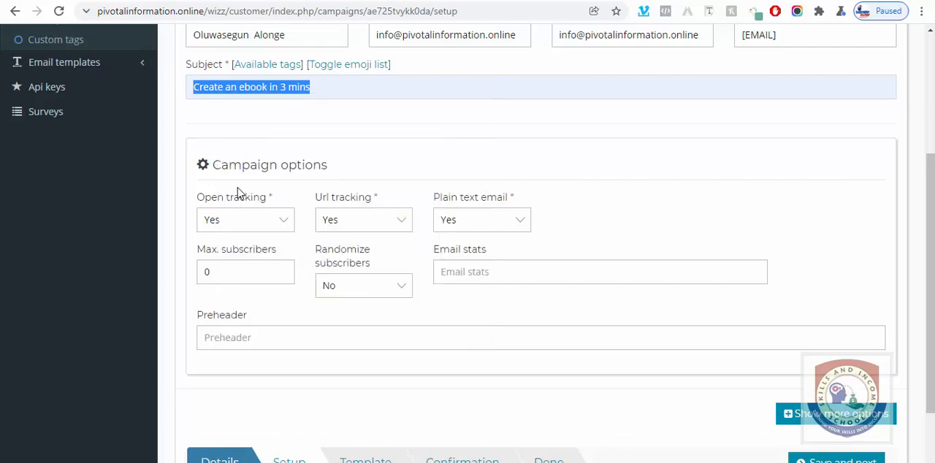
scroll(250, 315, down, 1)
click(271, 259)
right_click(270, 259)
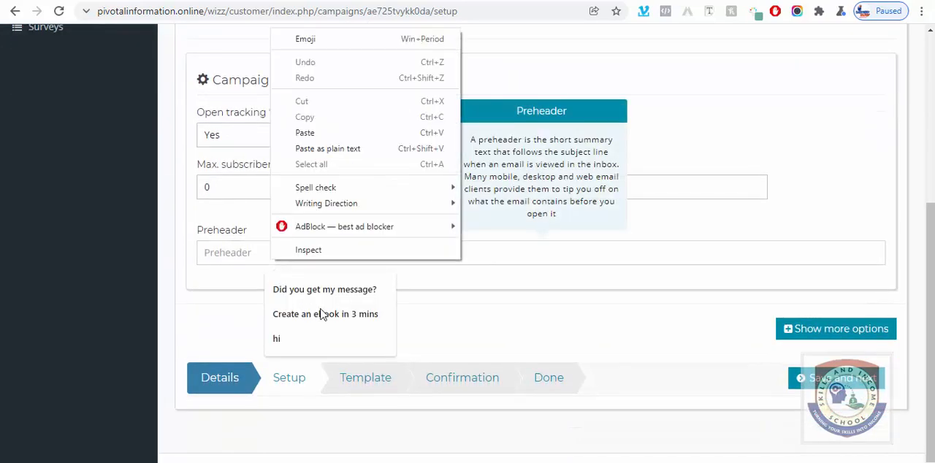
click(322, 314)
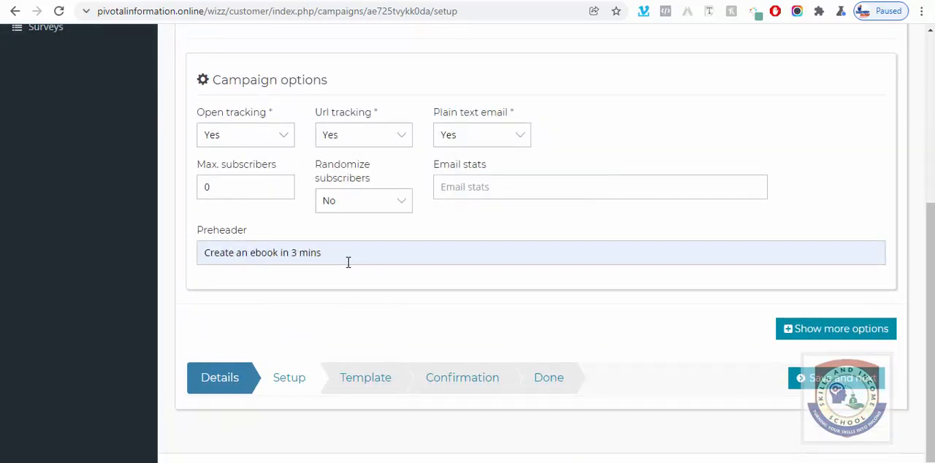
click(849, 390)
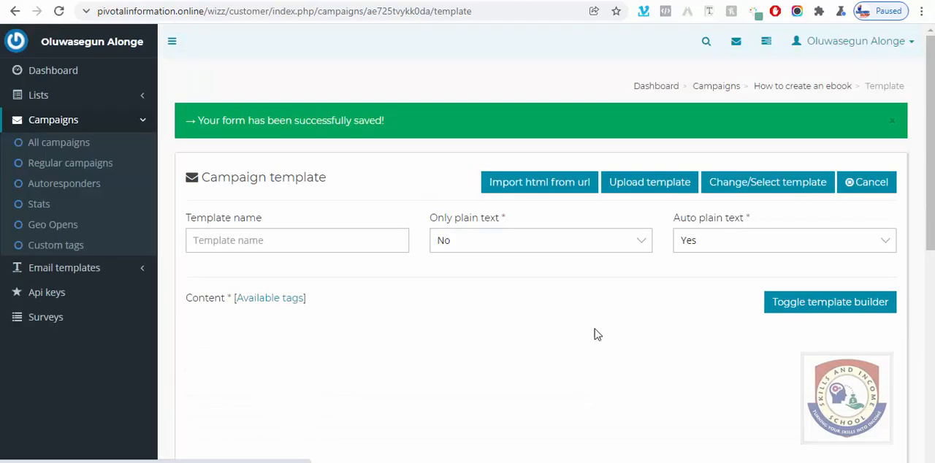
Step: Start the email content with "Hello" and copy the [FNAME] tag from the list of available tags
scroll(592, 331, down, 2)
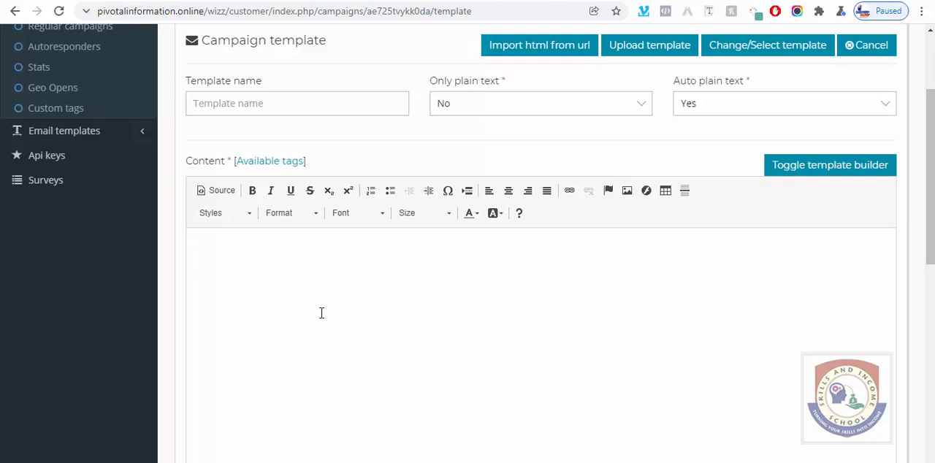
text(ello)
click(257, 162)
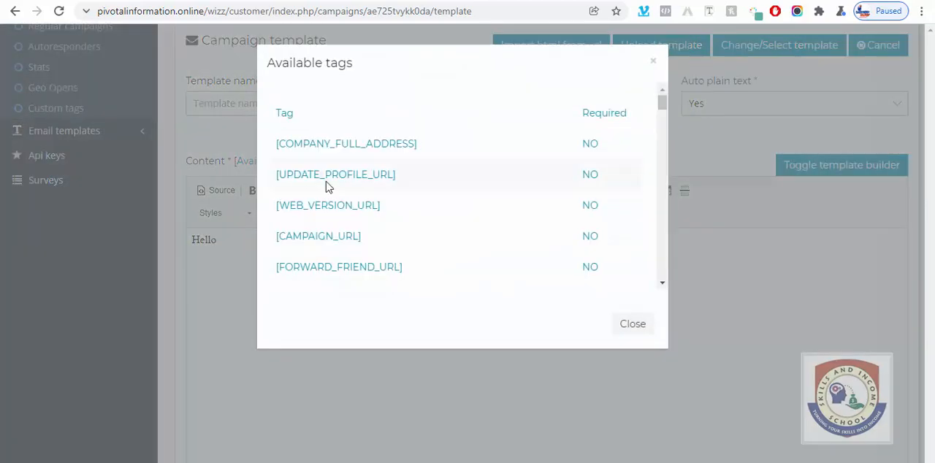
scroll(326, 182, down, 2)
scroll(360, 168, down, 3)
scroll(358, 169, up, 3)
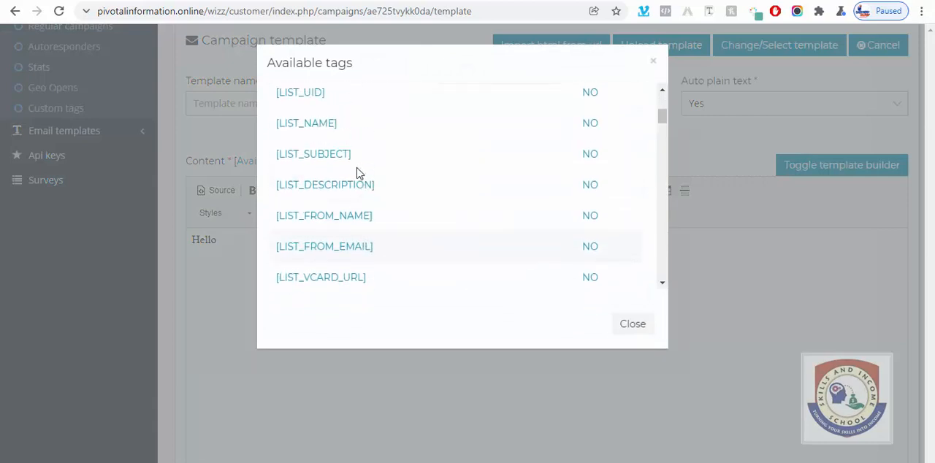
scroll(362, 146, down, 6)
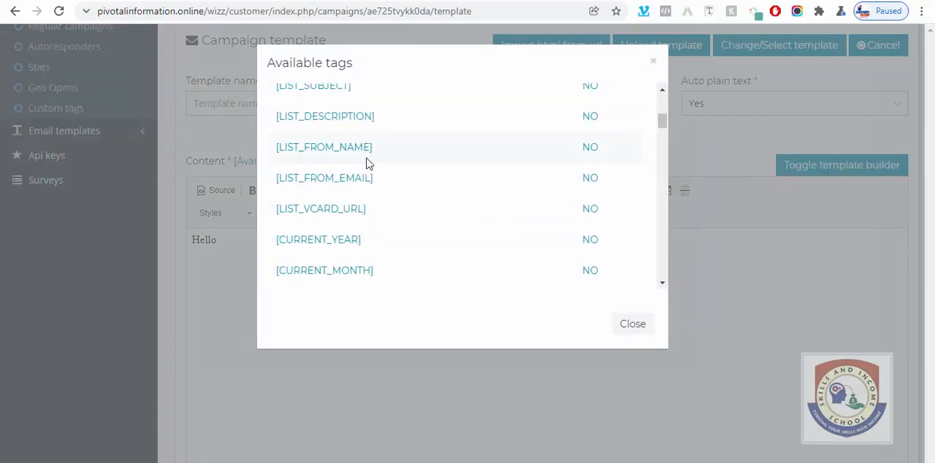
scroll(363, 203, down, 10)
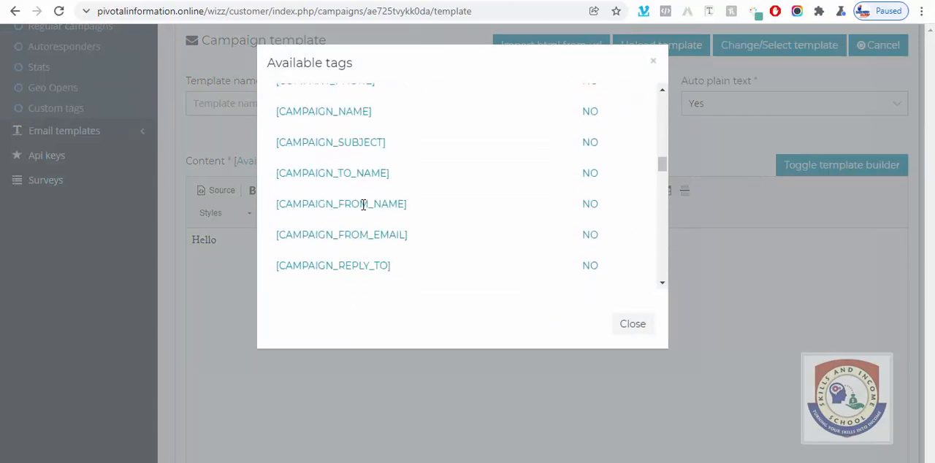
drag(662, 179, 648, 281)
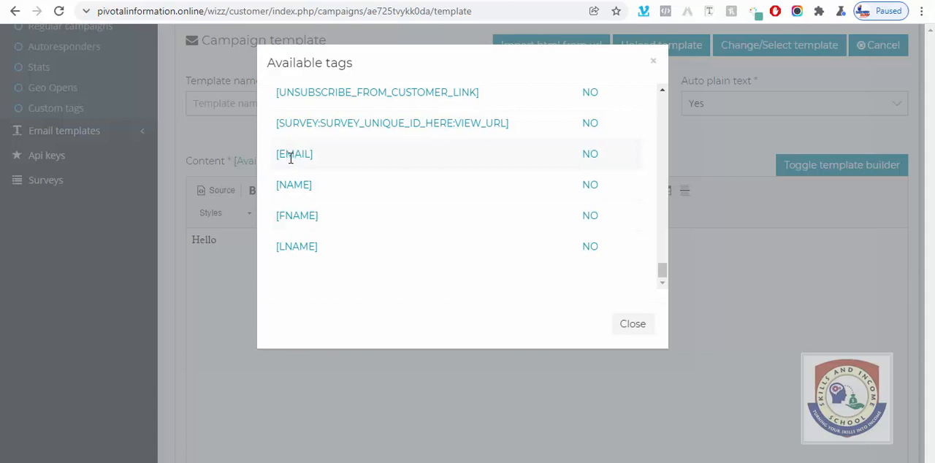
drag(276, 215, 323, 226)
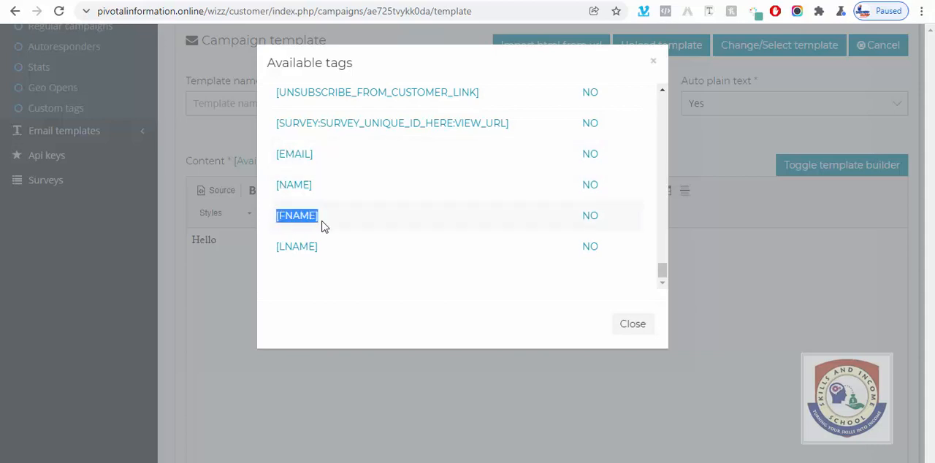
right_click(324, 226)
click(328, 228)
click(632, 325)
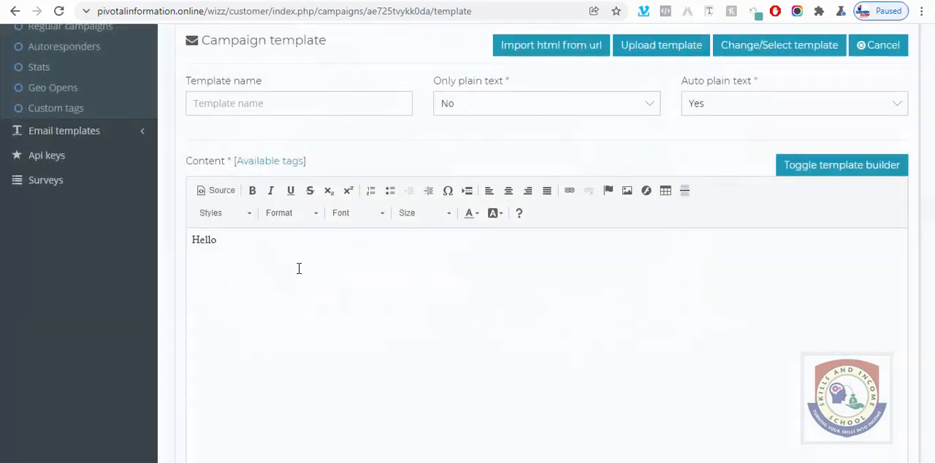
Step: Insert the copied [FNAME] tag and a comma after "Hello", and add the line "Good day how are you" below
right_click(284, 247)
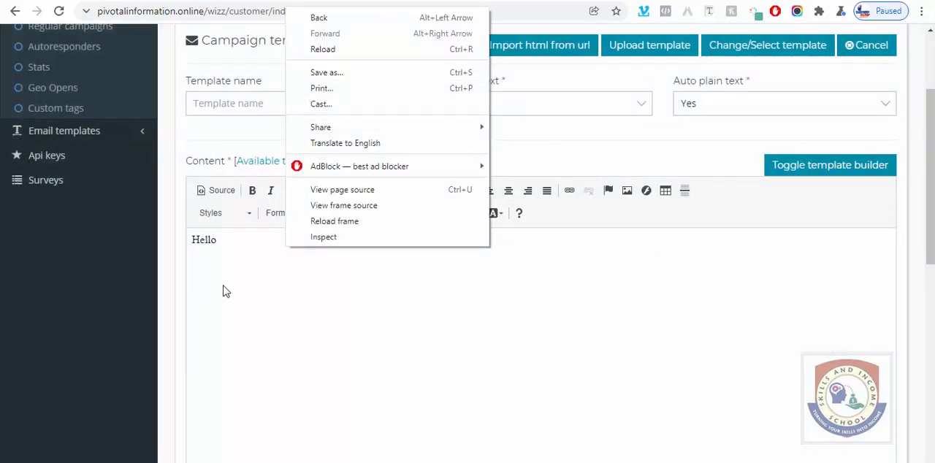
click(238, 246)
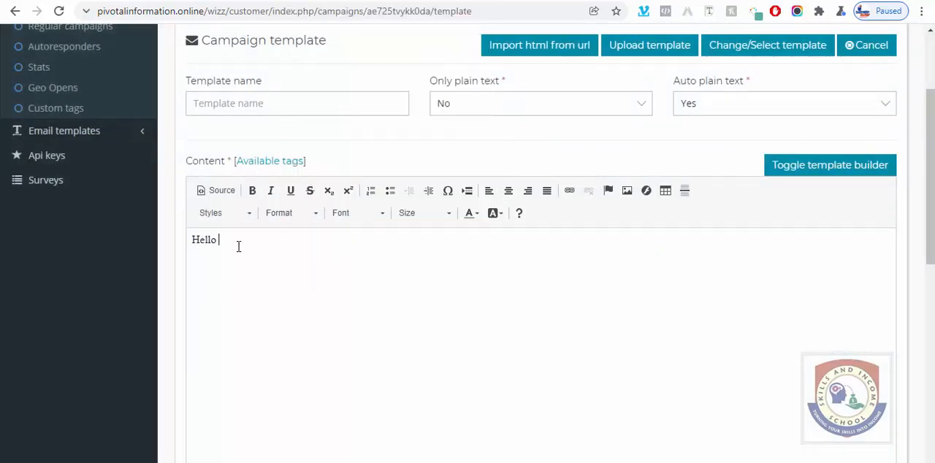
key(ctrl+v)
text(,  )
text(Good)
text( day how ar)
text(e you)
drag(276, 265, 294, 265)
click(568, 190)
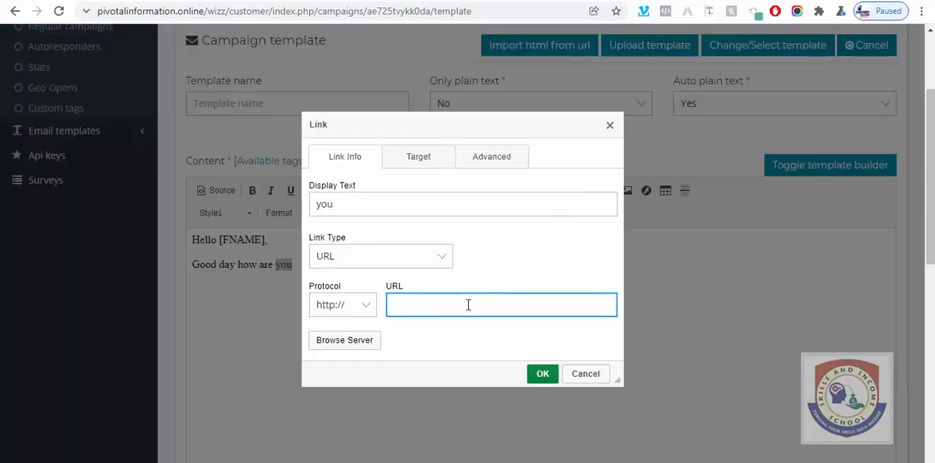
text(google)
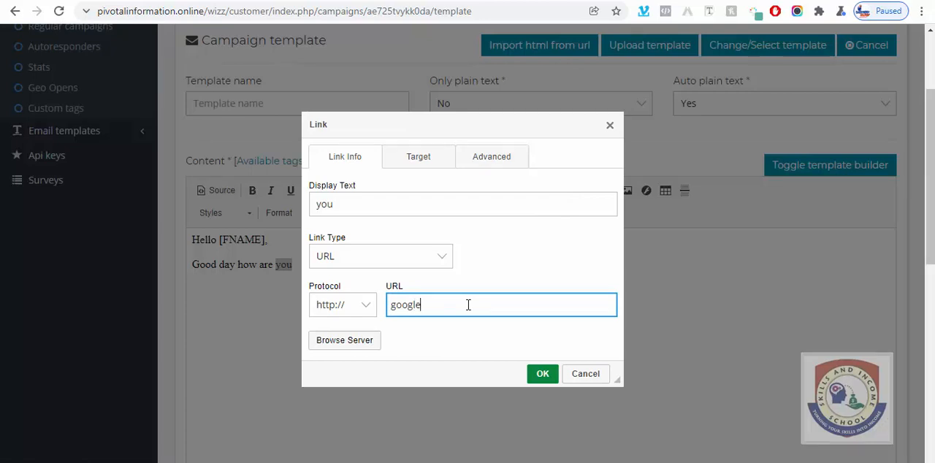
text(.com)
click(542, 373)
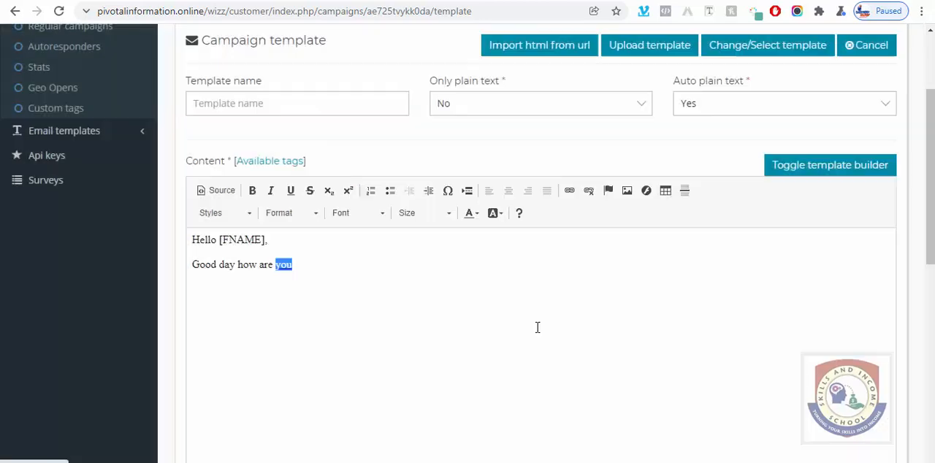
click(336, 267)
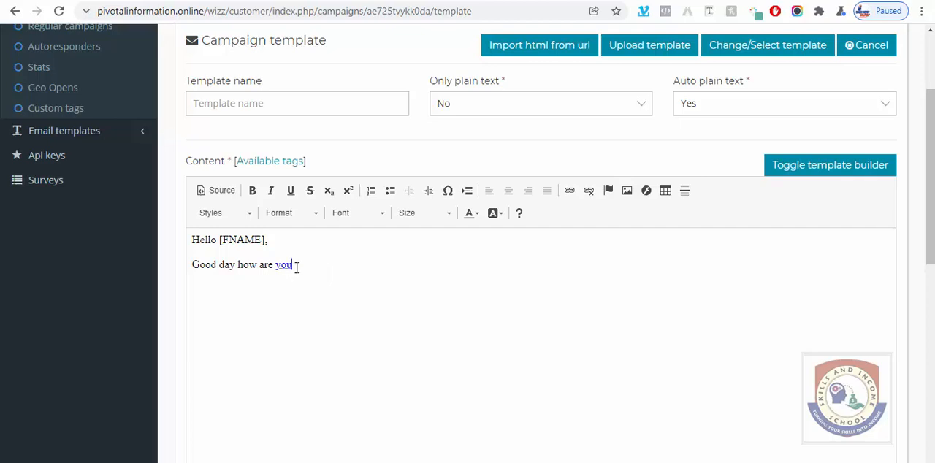
Step: Write "if you don't wish to receive any more messages, kinly click here" well below the greeting as the unsubscribe line
scroll(299, 267, down, 1)
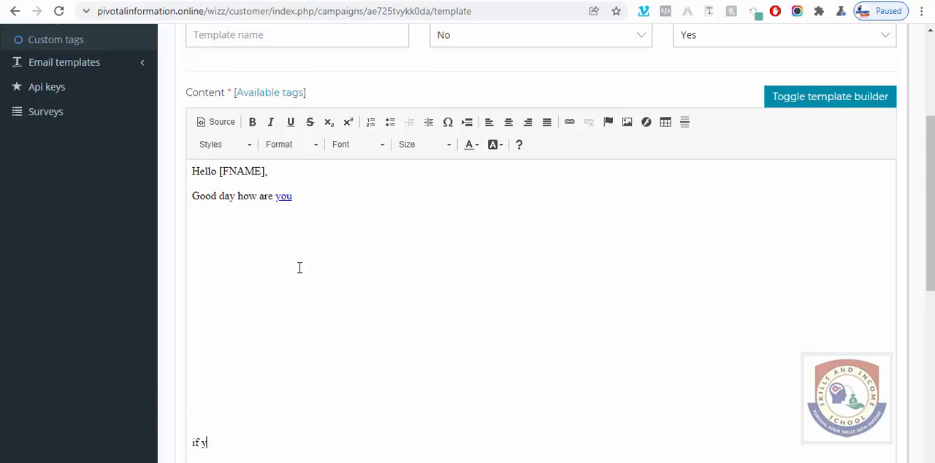
text(ou don't wish to rec)
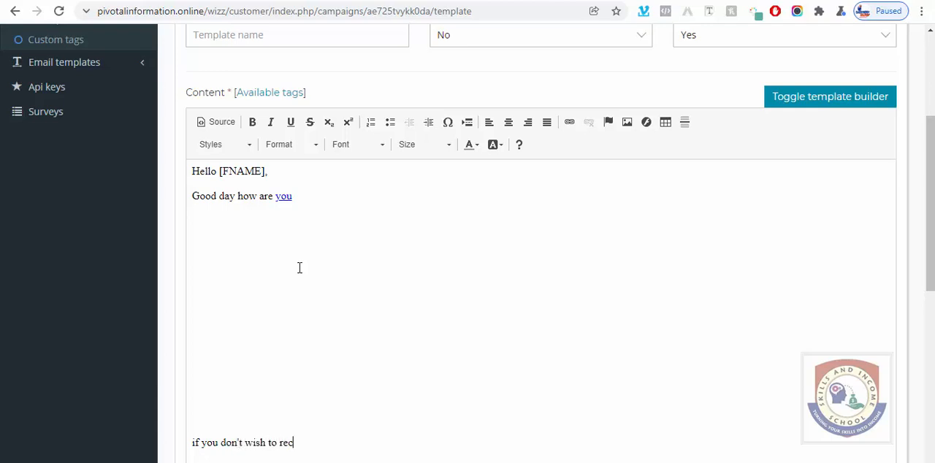
text(eive any more messages)
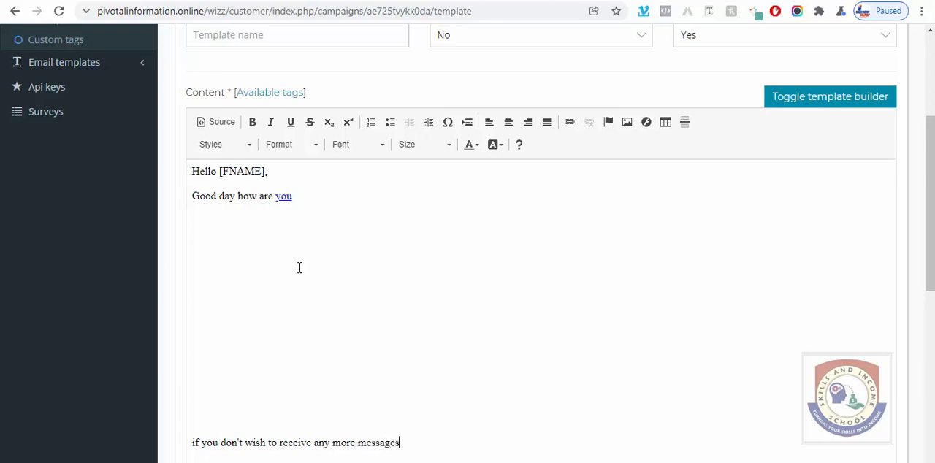
text(, kinly click he)
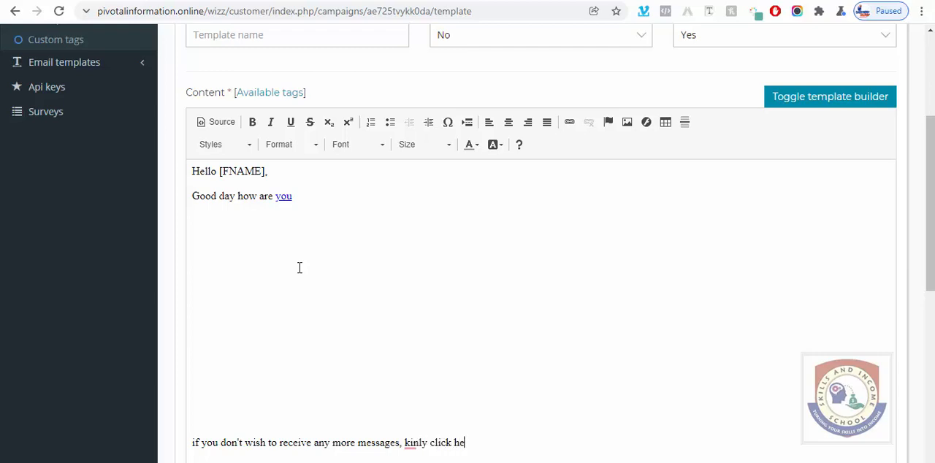
text(re)
Step: Correct the misspelled word "kinly" in the unsubscribe line to "kindly"
right_click(417, 447)
click(416, 442)
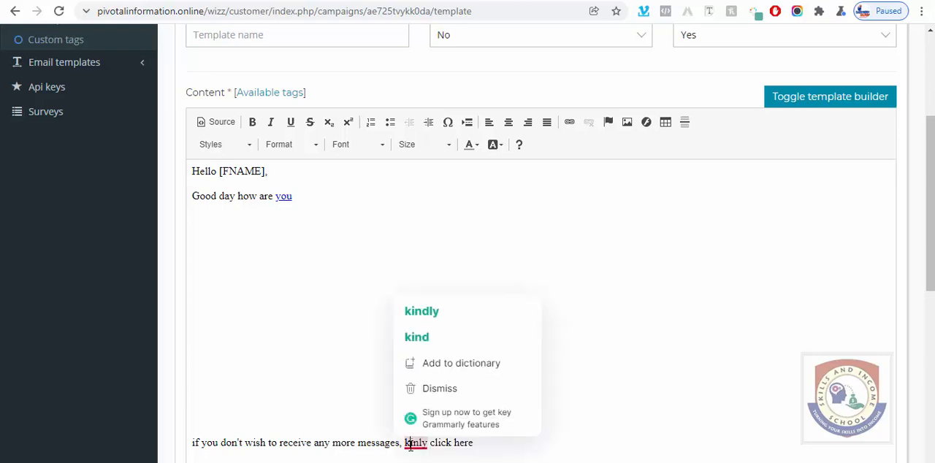
click(430, 327)
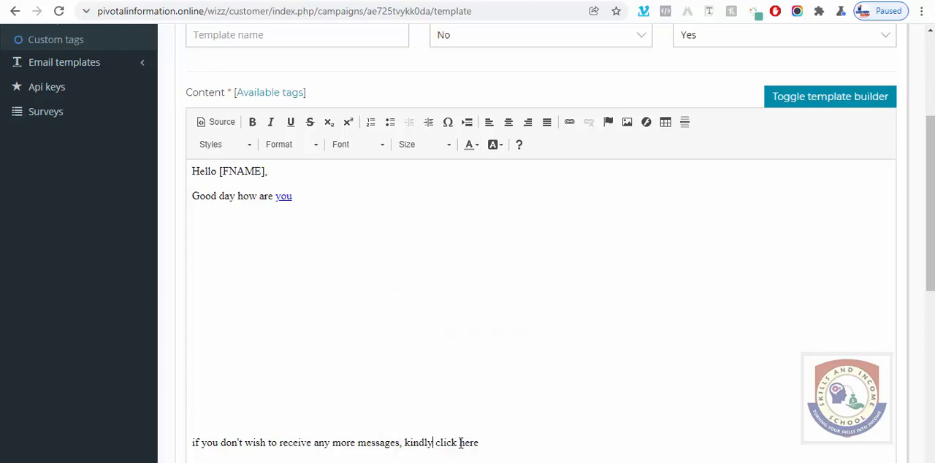
drag(459, 442, 479, 443)
click(569, 122)
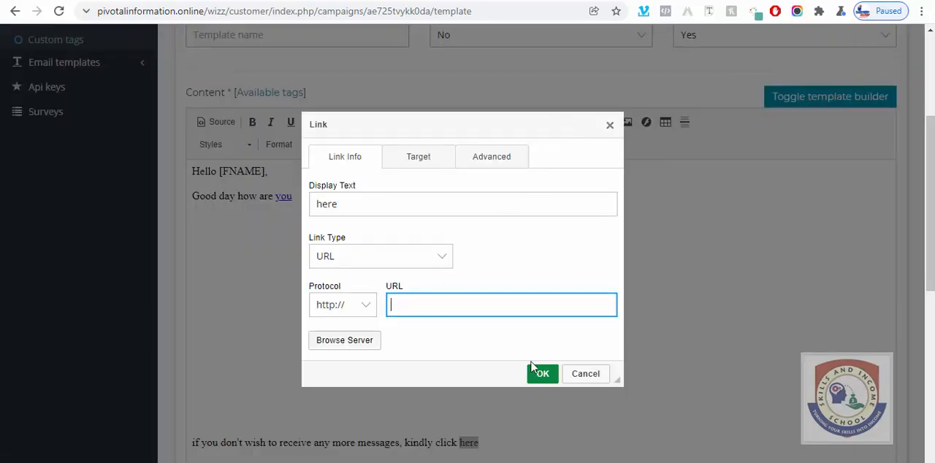
click(603, 376)
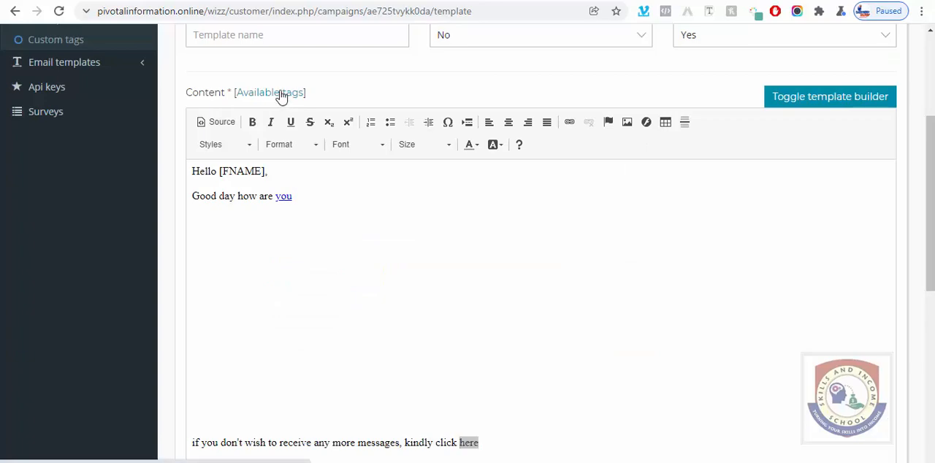
Step: Copy the [UNSUBSCRIBE_URL] tag from the list of available tags and return to the email content
click(281, 93)
scroll(359, 177, up, 1)
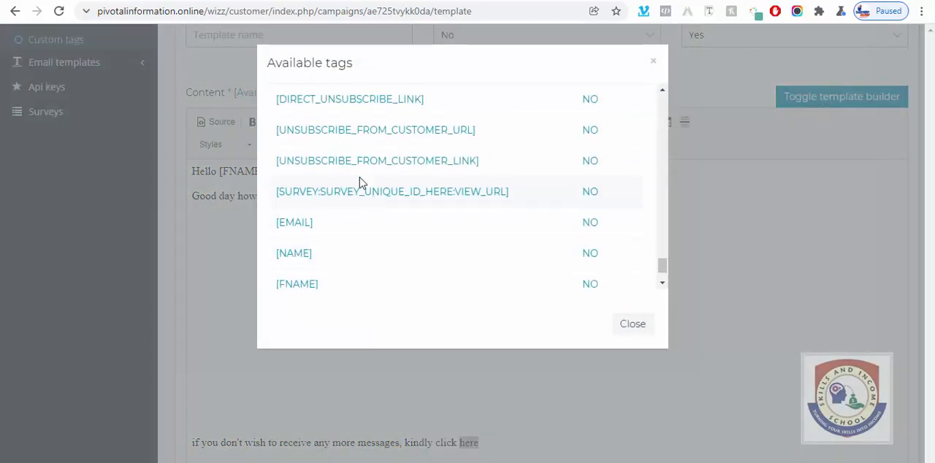
scroll(360, 177, up, 2)
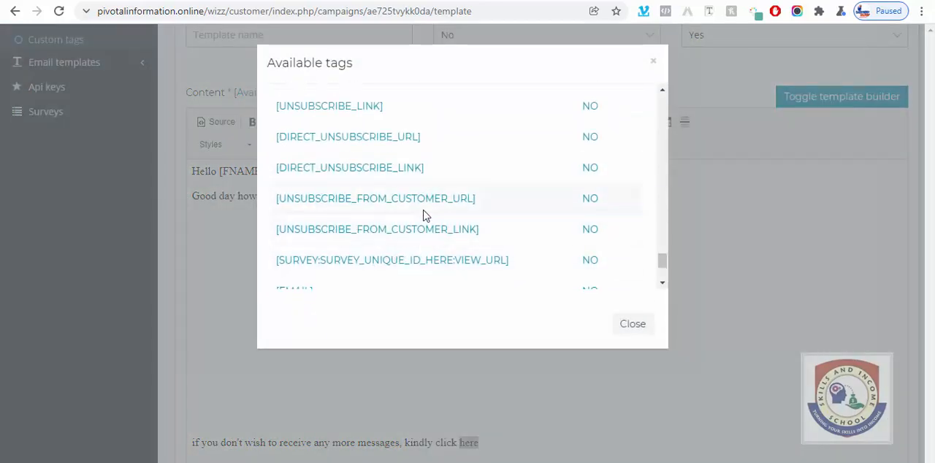
scroll(376, 194, up, 2)
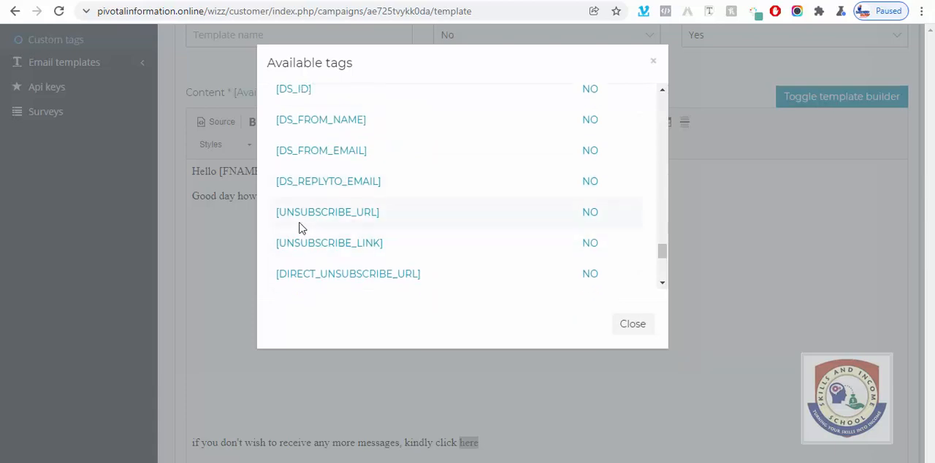
drag(276, 213, 378, 214)
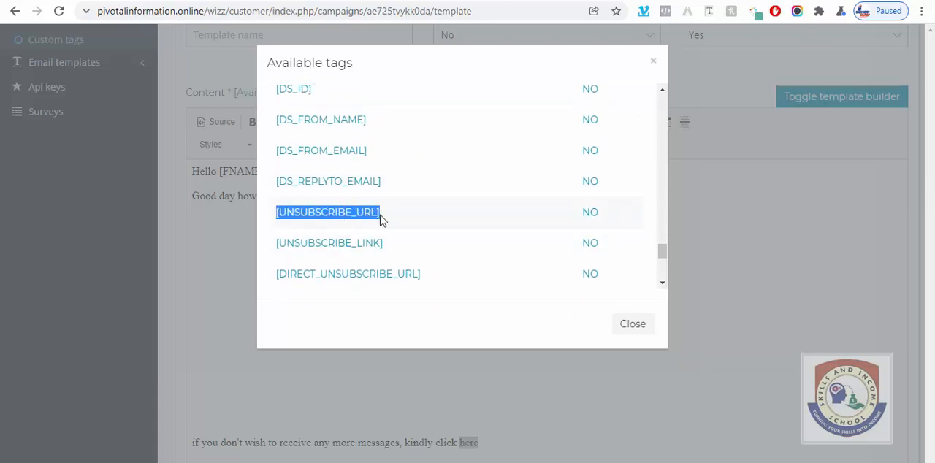
right_click(378, 215)
click(420, 225)
click(625, 324)
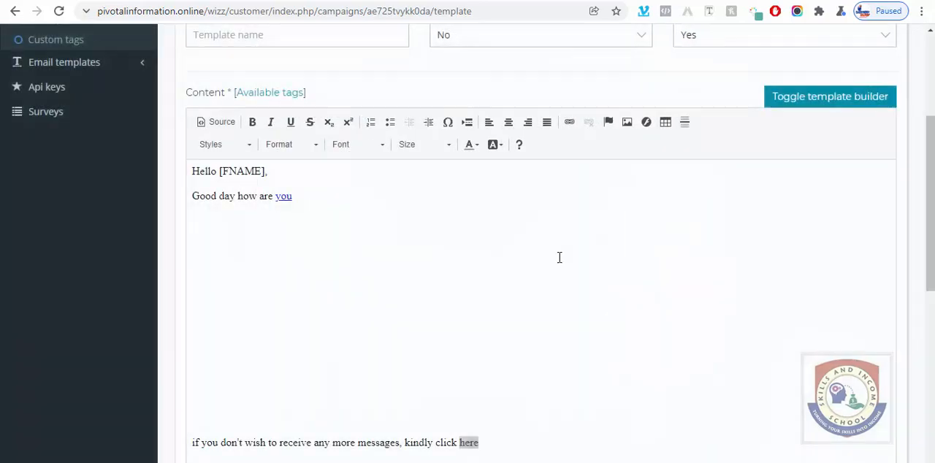
Step: Link the word "here" in the unsubscribe line to the copied [UNSUBSCRIBE_URL] tag
double_click(283, 196)
scroll(437, 249, down, 3)
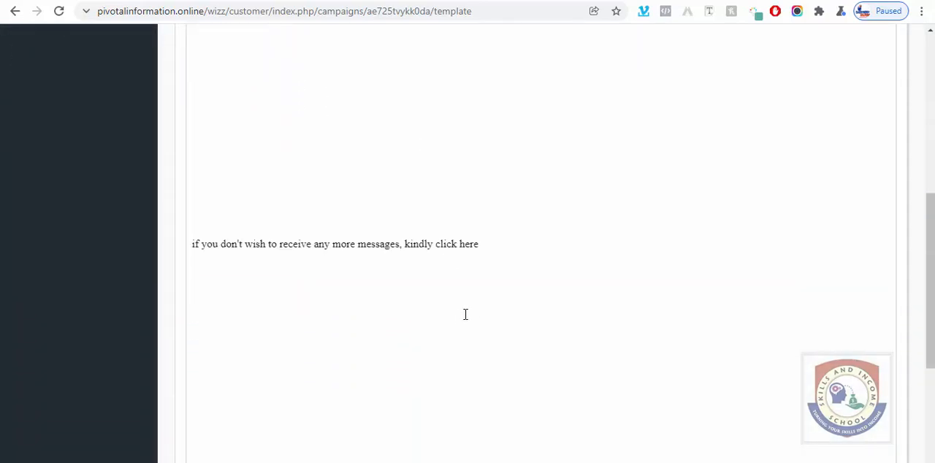
drag(459, 236, 479, 237)
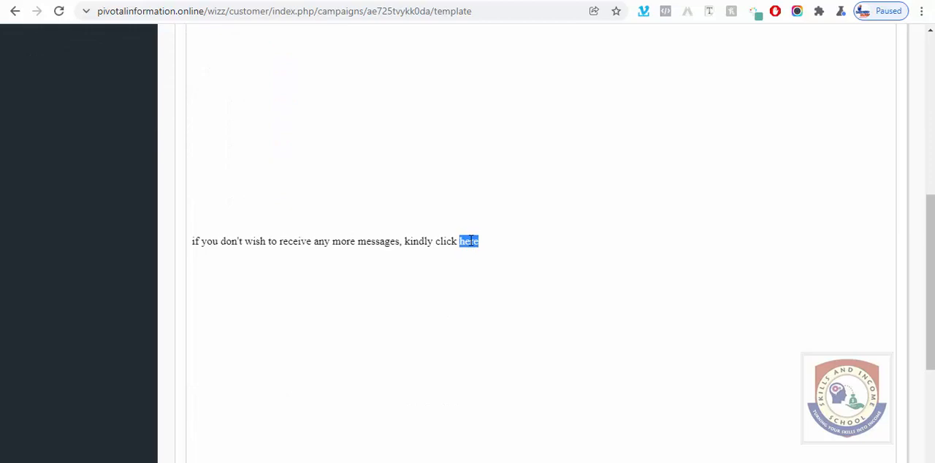
scroll(465, 238, up, 2)
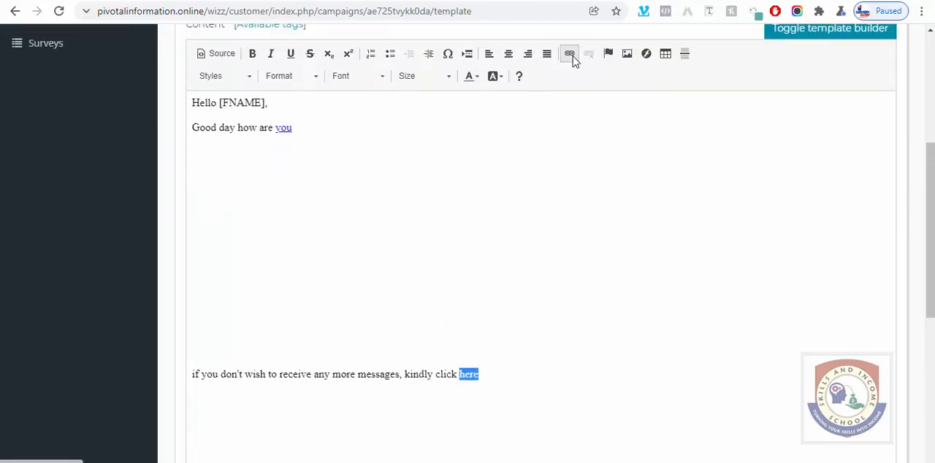
click(573, 56)
key(ctrl+v)
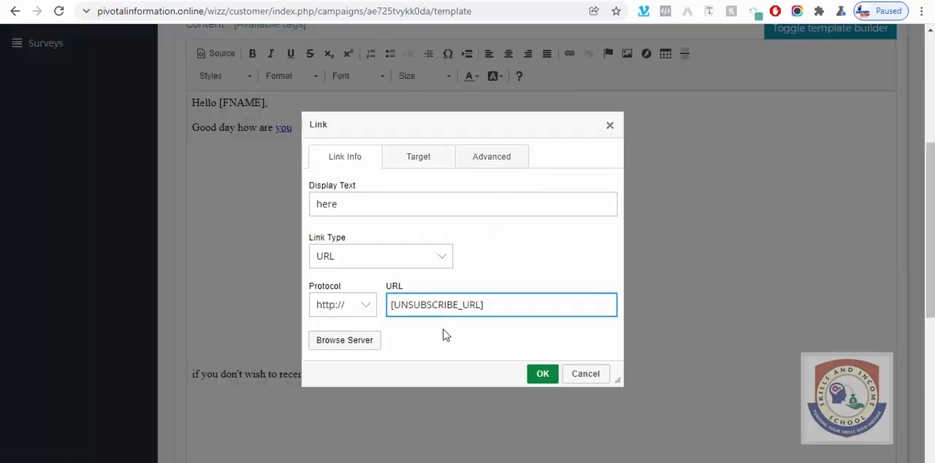
click(544, 376)
click(531, 377)
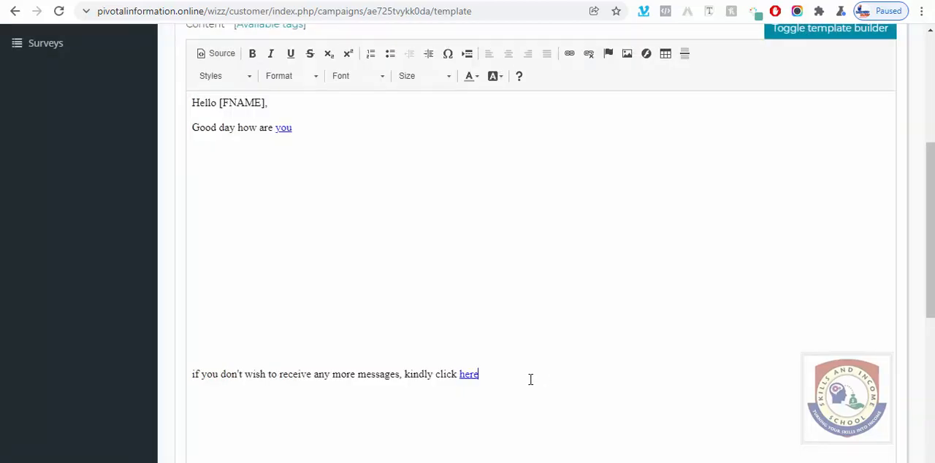
Step: Save the template to continue to the confirmation, and review the campaign summary there
scroll(511, 388, down, 3)
scroll(862, 444, down, 2)
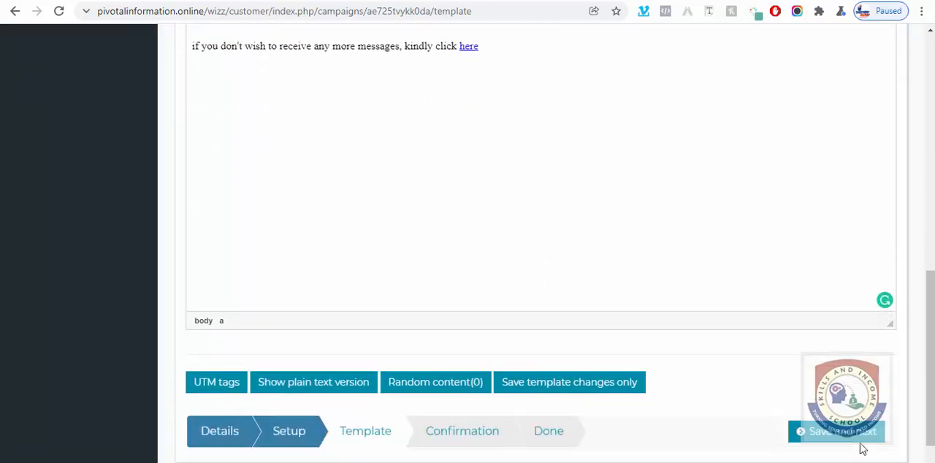
click(864, 393)
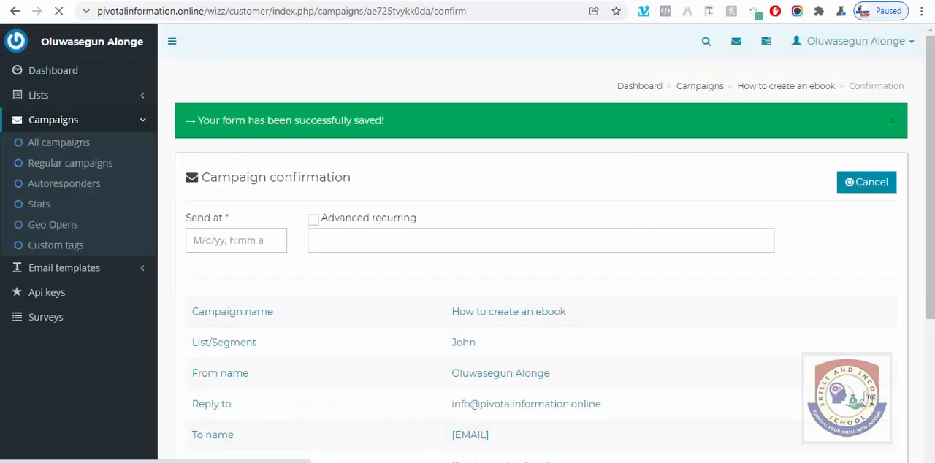
scroll(652, 367, down, 2)
scroll(650, 367, down, 3)
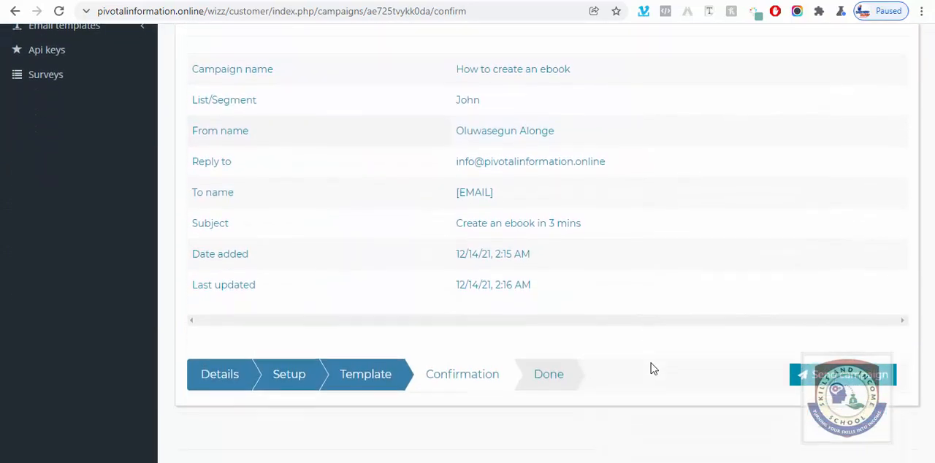
Step: Send the "How to create an ebook" campaign and view its delivery columns in the regular campaigns list
click(824, 330)
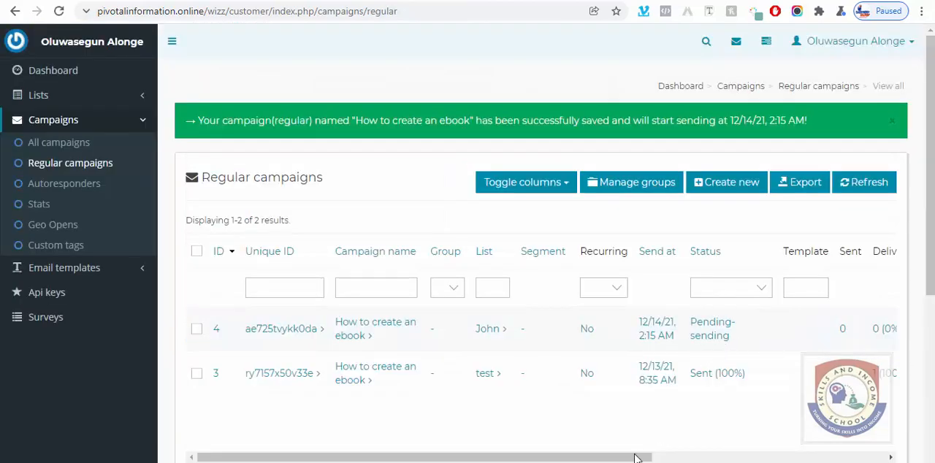
drag(642, 457, 755, 458)
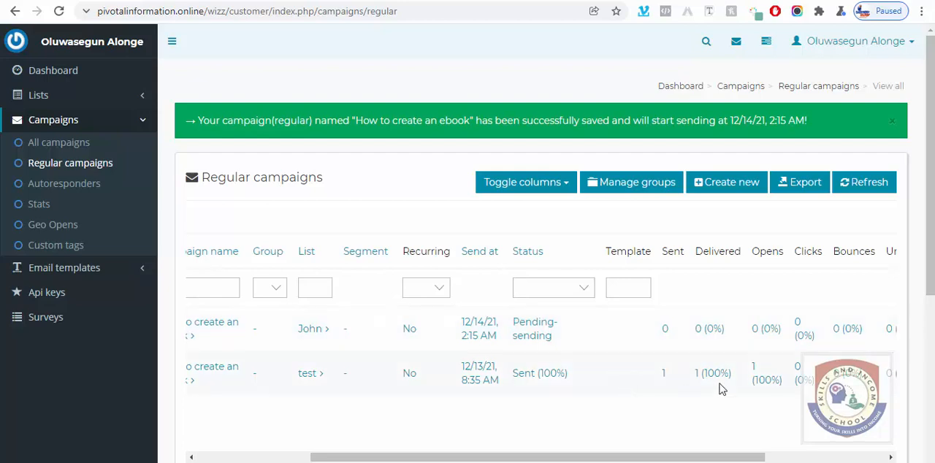
Step: Reload the regular campaigns list repeatedly, checking the new campaign's status and its sent and delivered figures each time
click(58, 11)
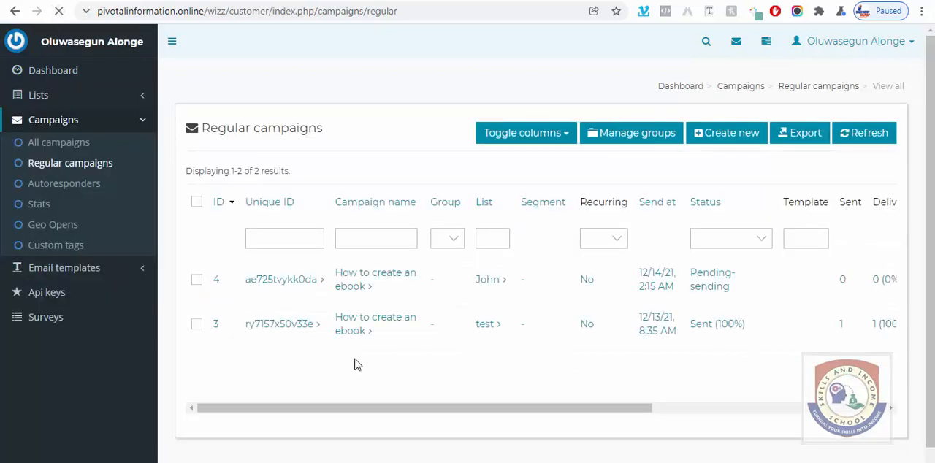
drag(433, 408, 583, 427)
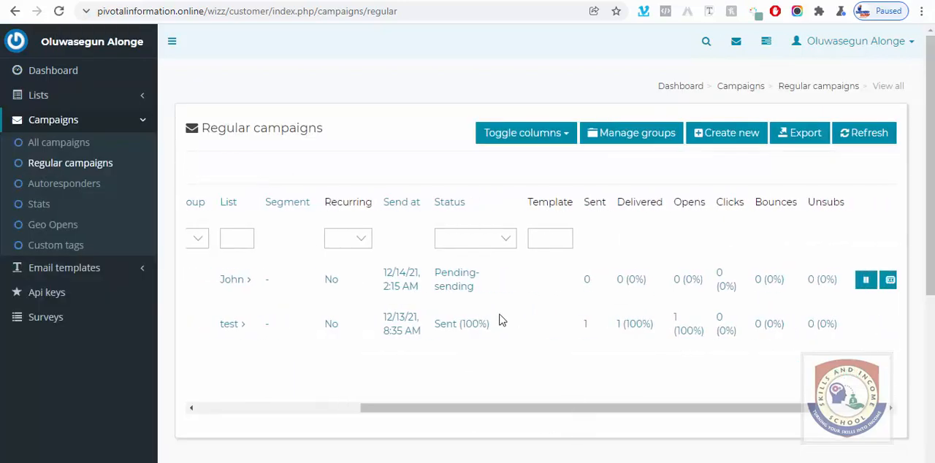
click(59, 13)
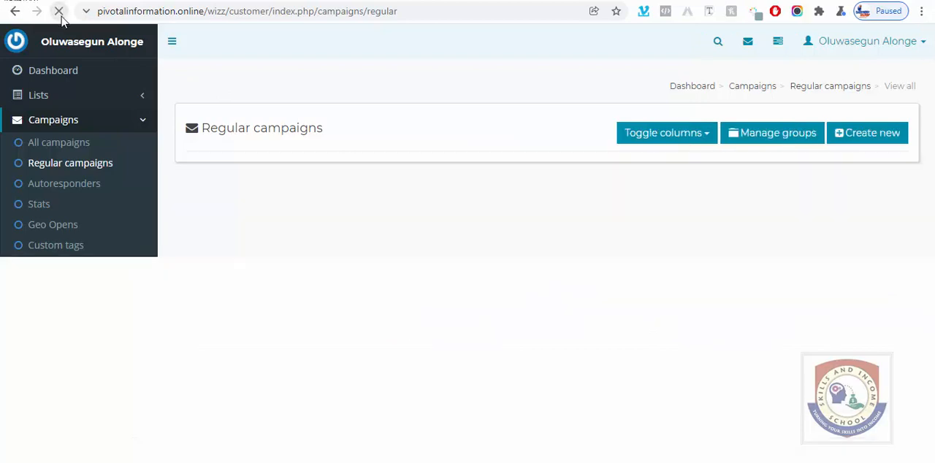
drag(542, 432, 659, 434)
scroll(659, 434, right, 2)
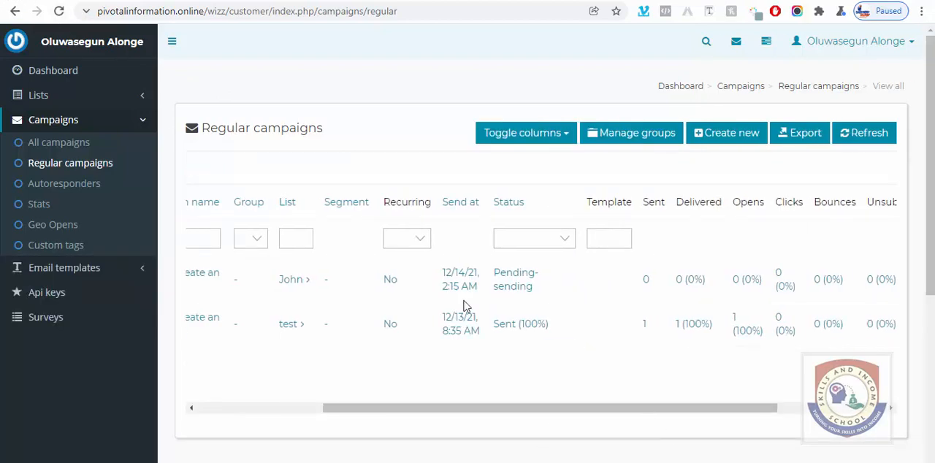
click(60, 12)
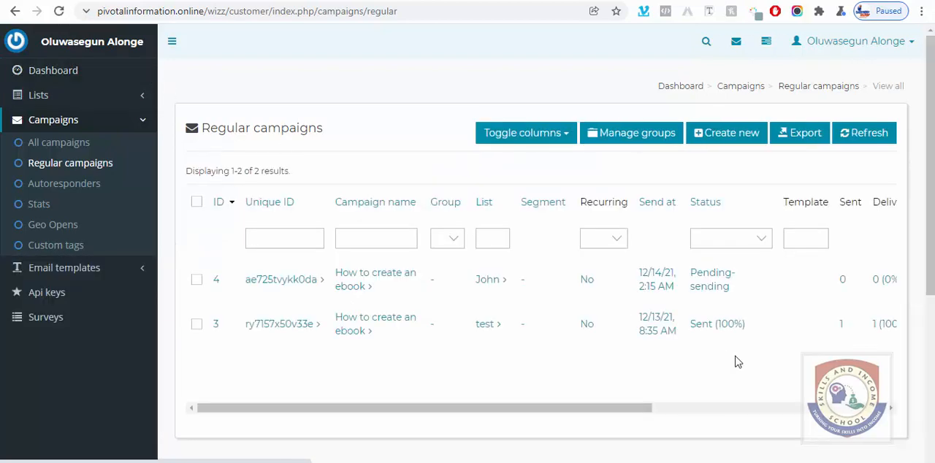
drag(613, 413, 784, 433)
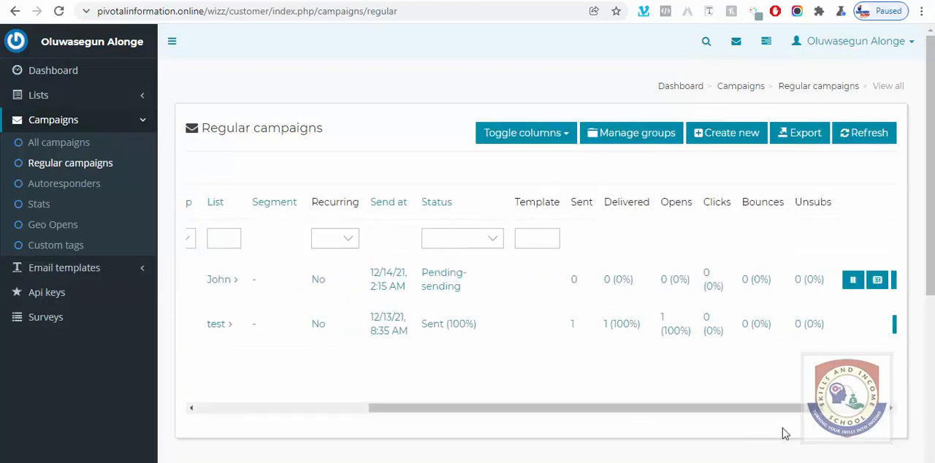
click(60, 11)
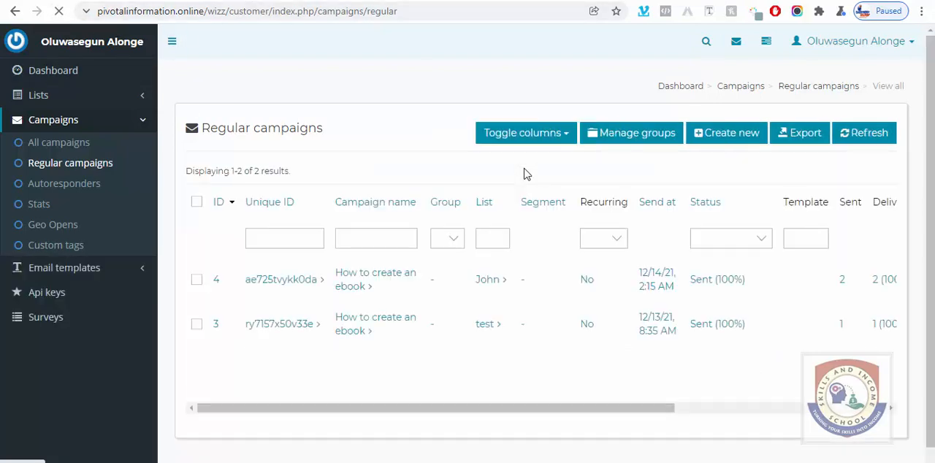
Step: Examine the new campaign's sent, delivered, opens, clicks, bounces and unsubscribes figures in the regular campaigns list
drag(611, 406, 730, 416)
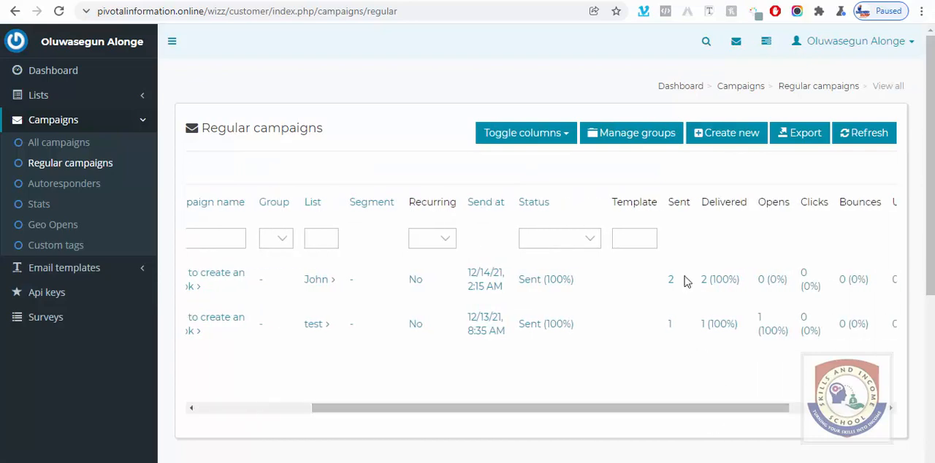
drag(664, 412, 737, 413)
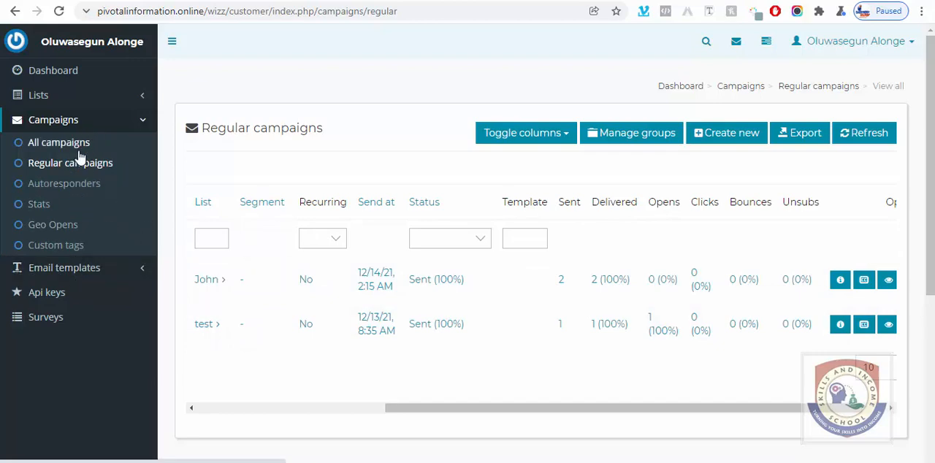
scroll(458, 182, down, 3)
scroll(407, 285, down, 1)
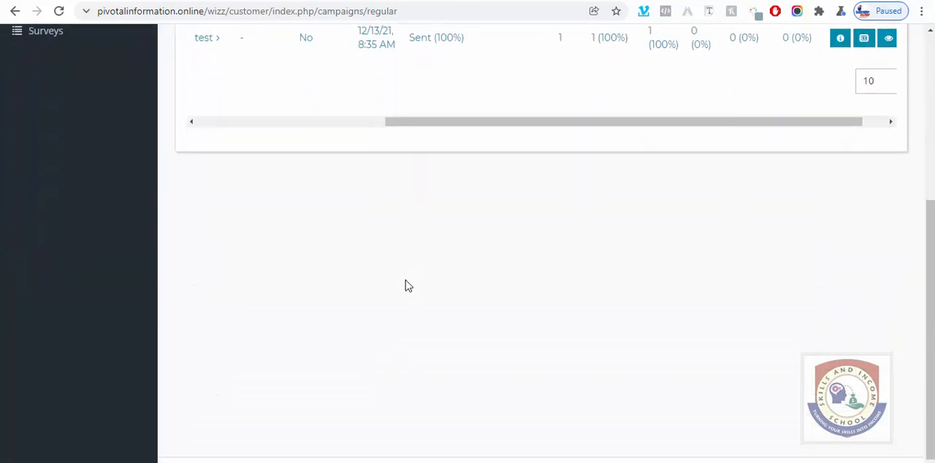